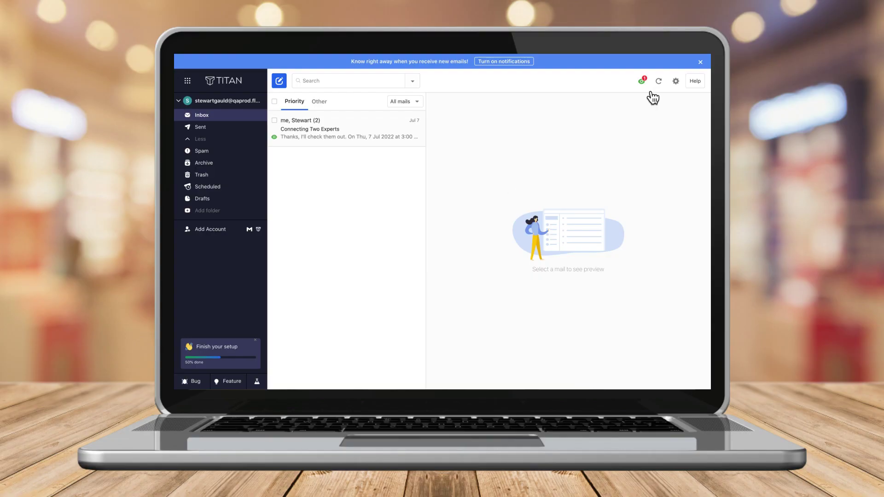
Step: Check the read receipts to see who opened the sent emails
left_click(643, 83)
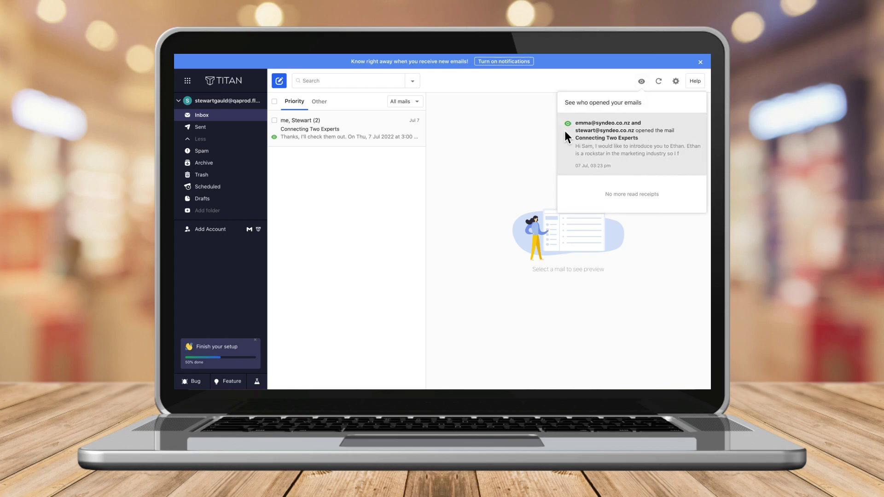
Step: Start a new email with a no-reply reminder in 2 days and the "Ask for an introduction" template
left_click(285, 84)
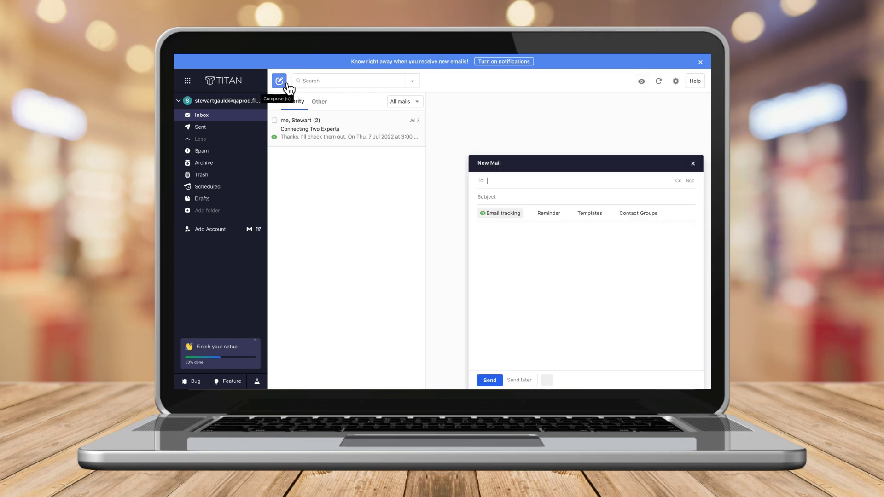
left_click(551, 214)
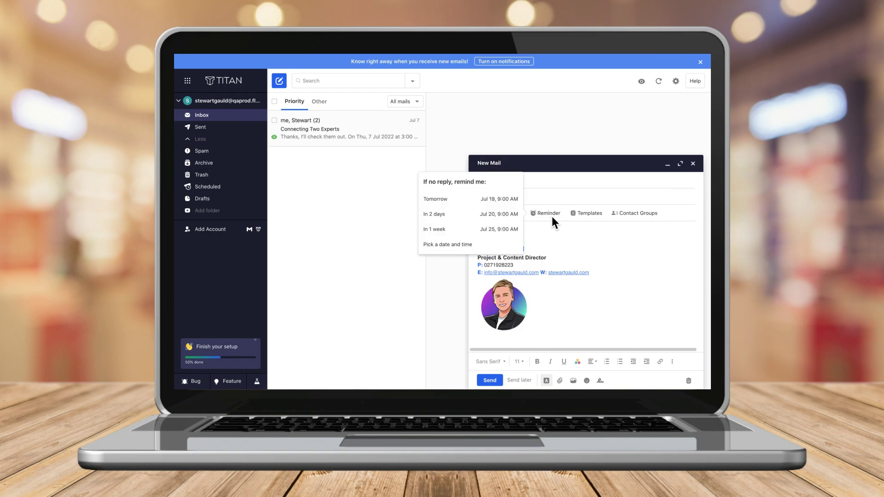
left_click(512, 215)
left_click(593, 218)
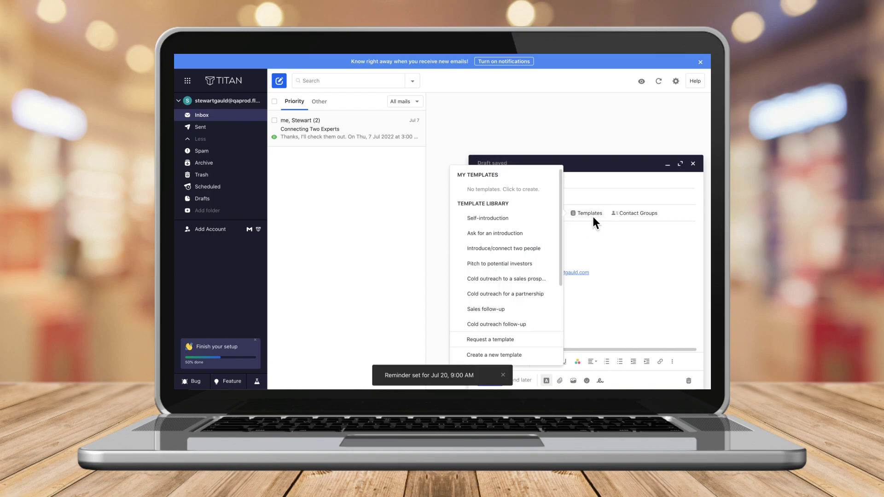
left_click(508, 236)
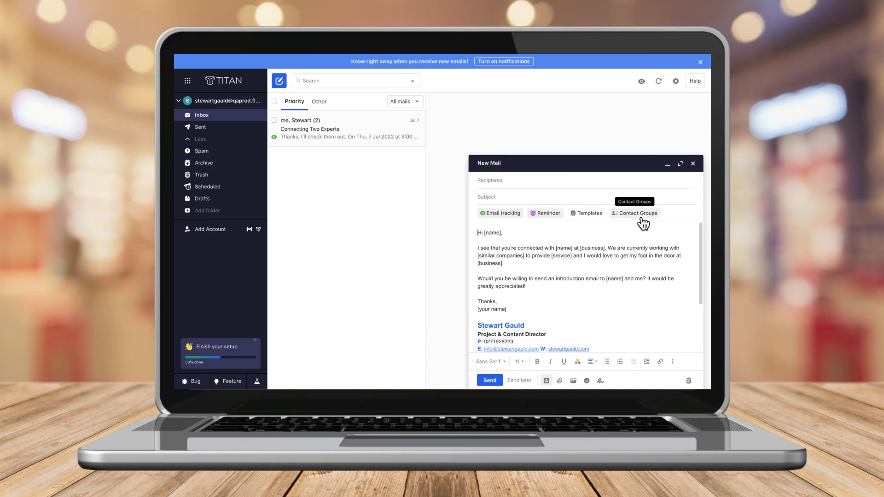
left_click(685, 170)
Step: Start getting Titan from its homepage with the business email address
scroll(442, 216, "down", 5)
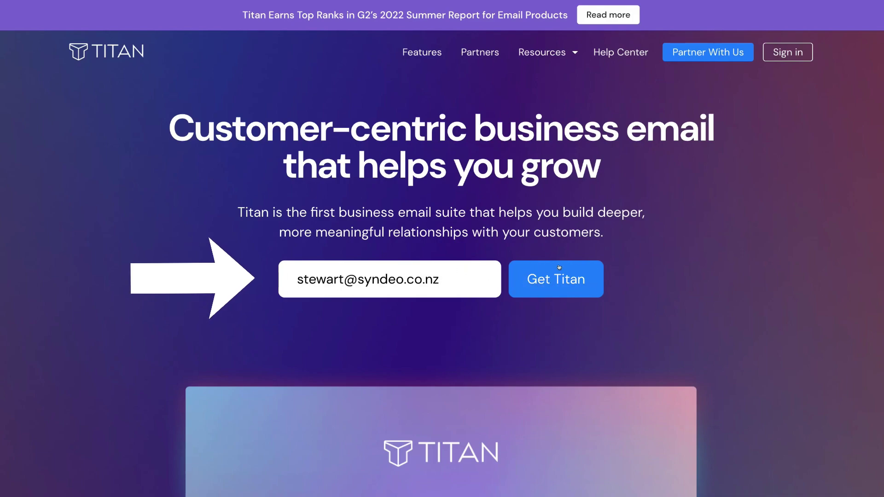
left_click(564, 281)
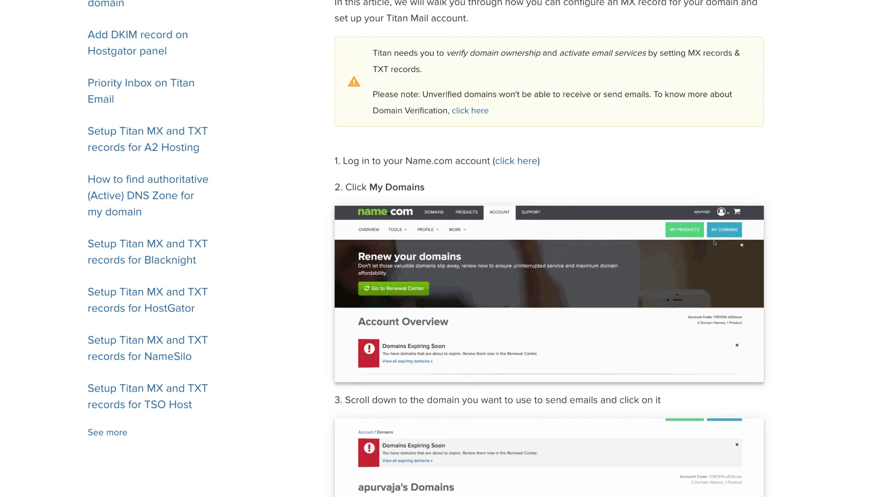
Step: Read the help article on setting up Titan MX records for a Name.com domain
scroll(548, 249, "down", 3)
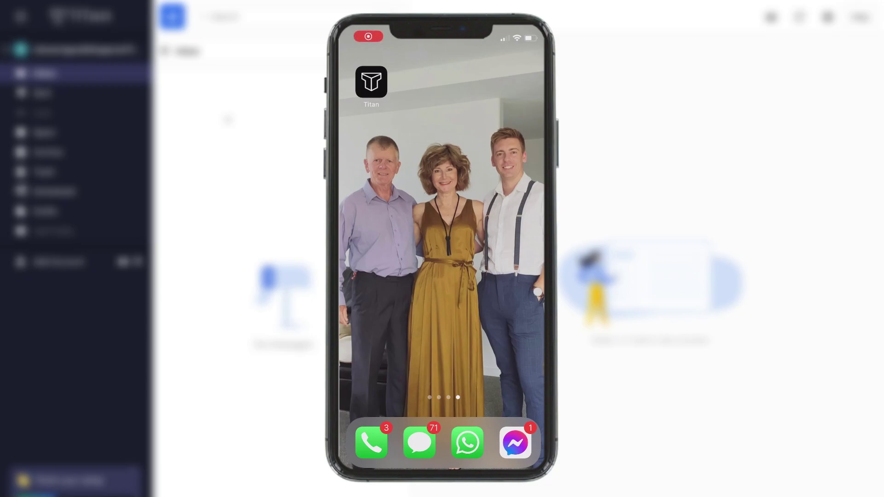
Step: Open the Titan mobile app, view its blank email composer and return to the inbox
left_click(372, 82)
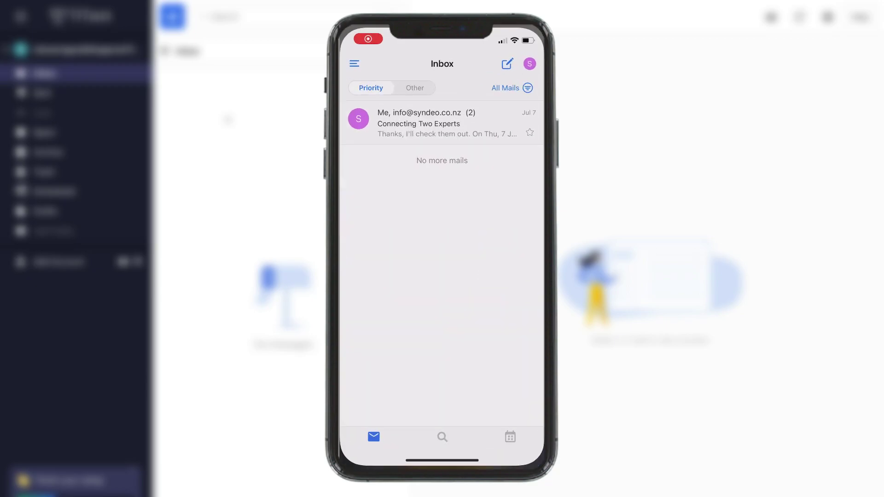
left_click(510, 61)
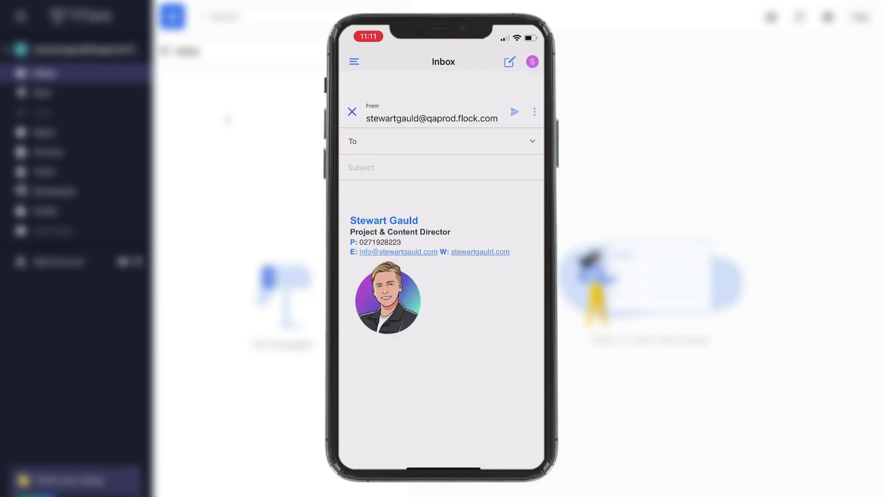
left_click(352, 65)
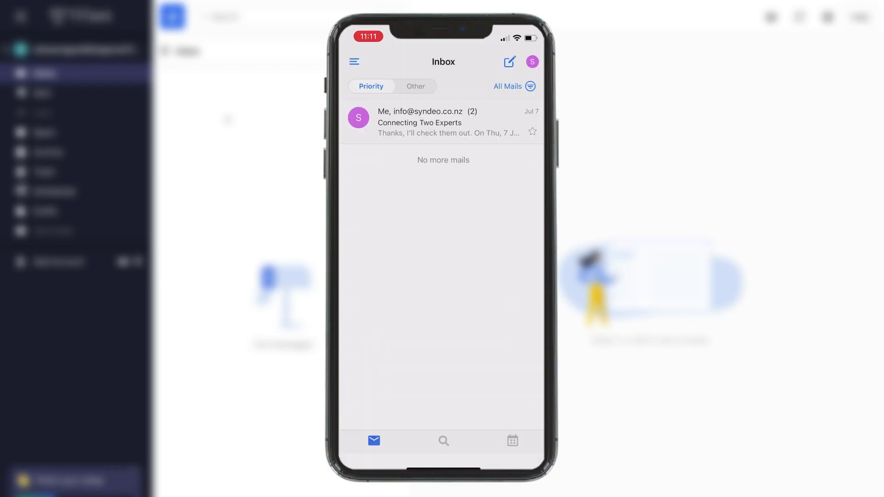
Step: Browse the mobile app's calendar from March 2022 onward
left_click(513, 440)
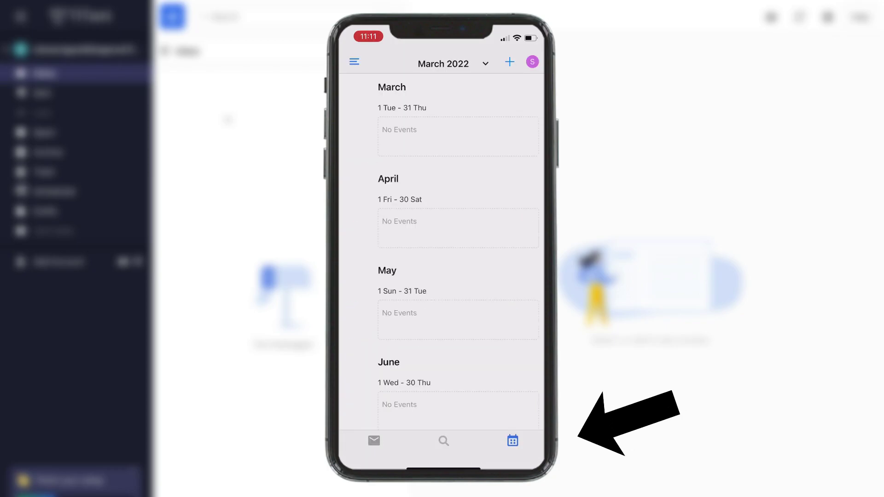
scroll(442, 254, "down", 5)
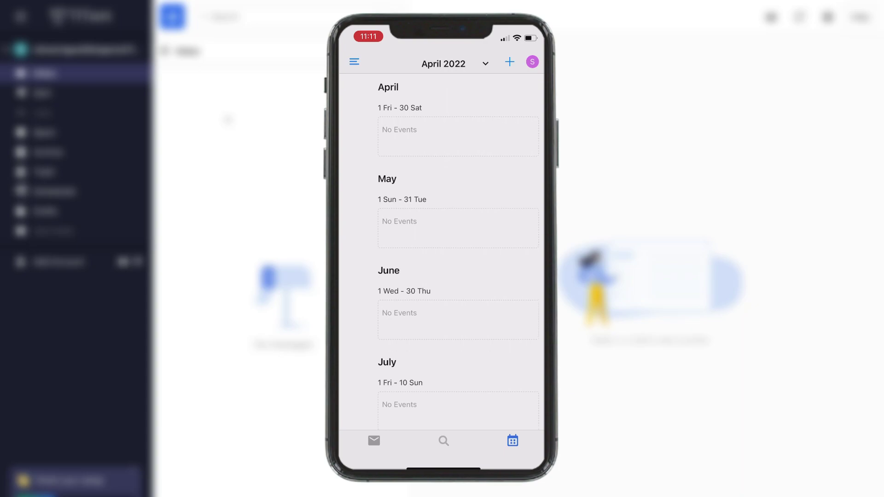
scroll(442, 239, "down", 3)
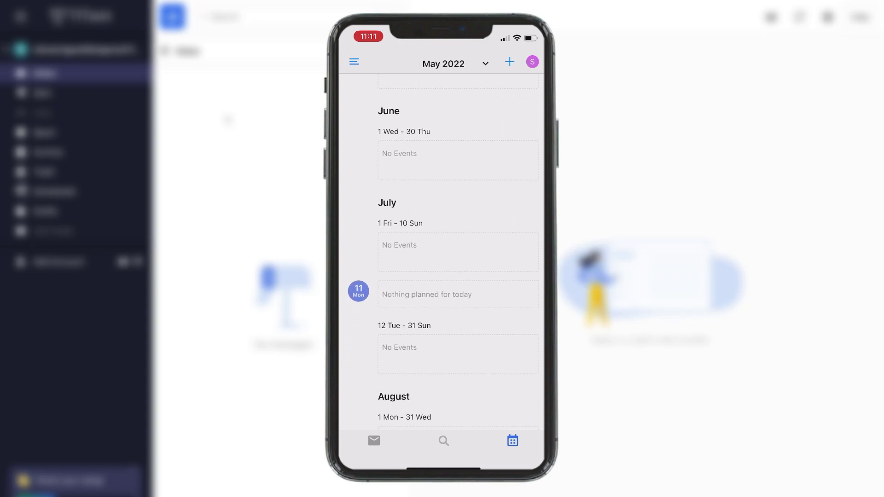
Step: Review the new calendar event form's time, guest and location options, discard it and return to the mail inbox
left_click(510, 62)
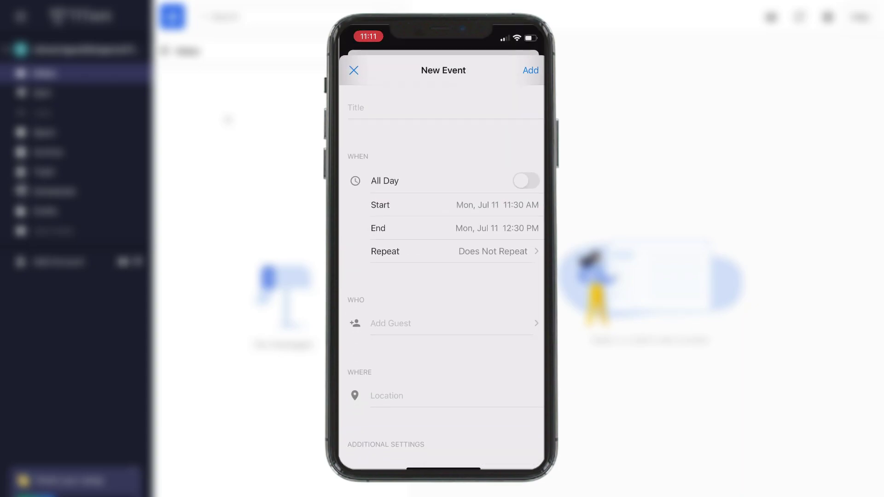
scroll(442, 277, "down", 3)
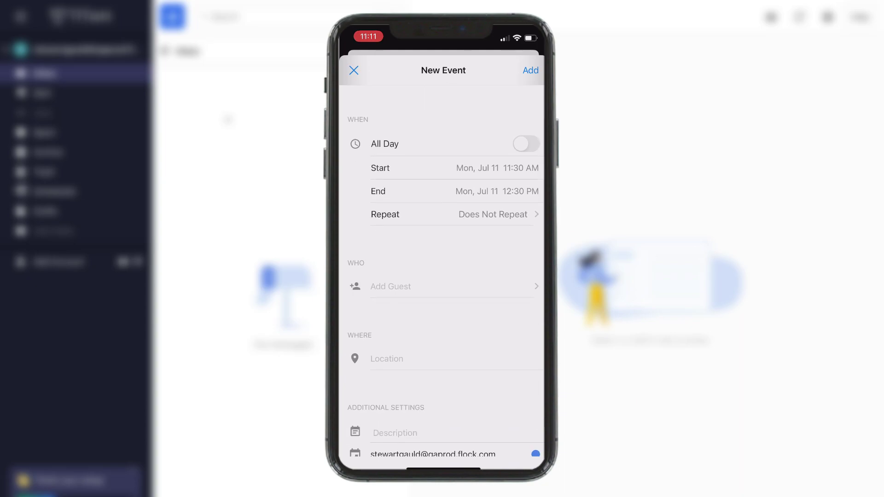
scroll(442, 277, "up", 1)
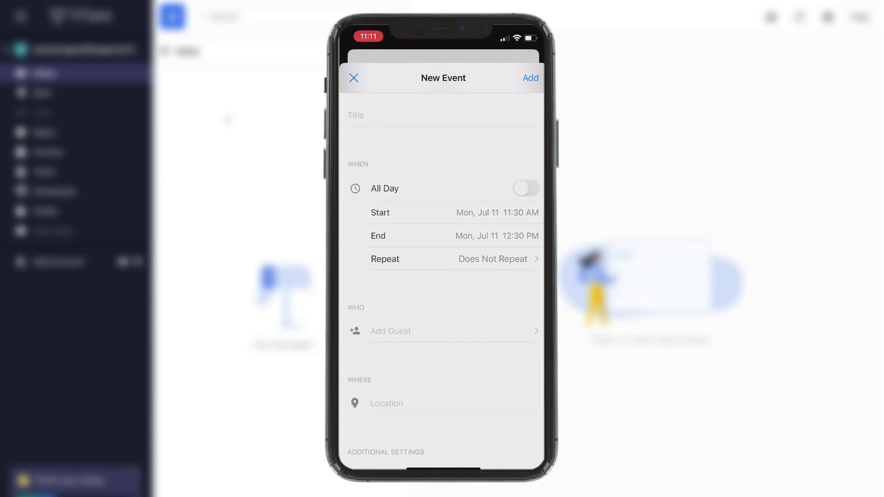
left_click(354, 71)
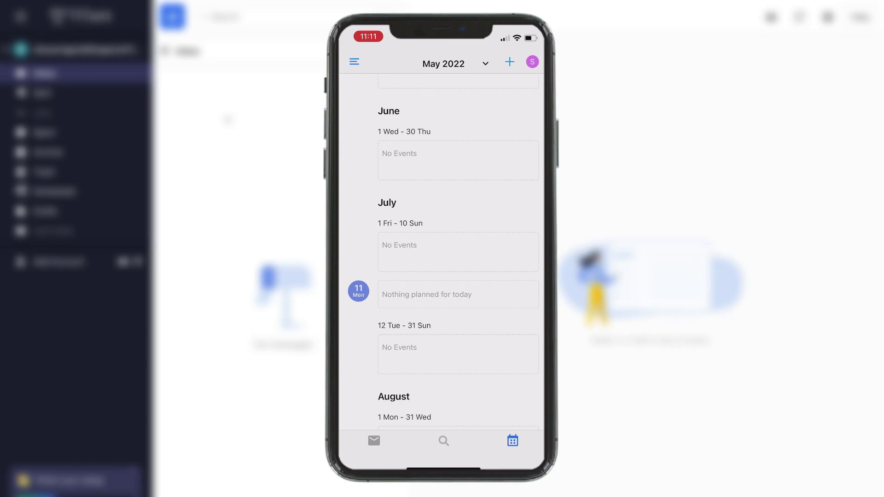
left_click(374, 441)
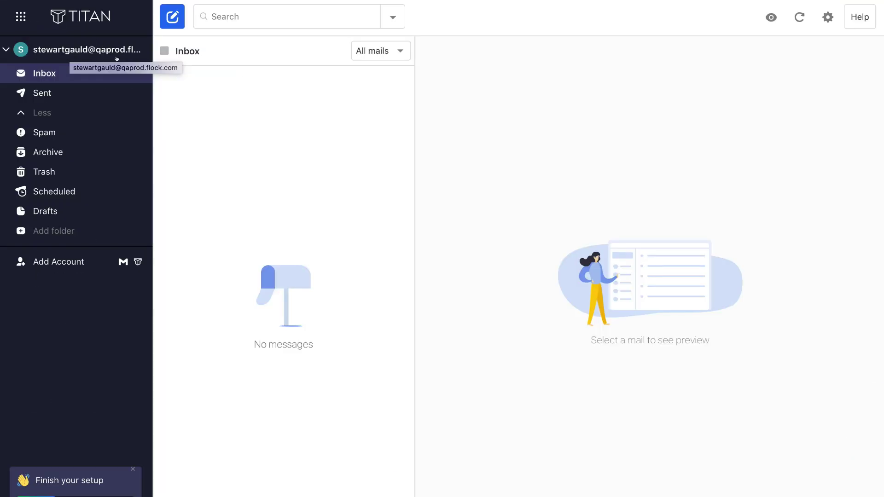
Step: Look at the options for adding another Titan or Gmail account, and close them without adding one
left_click(50, 261)
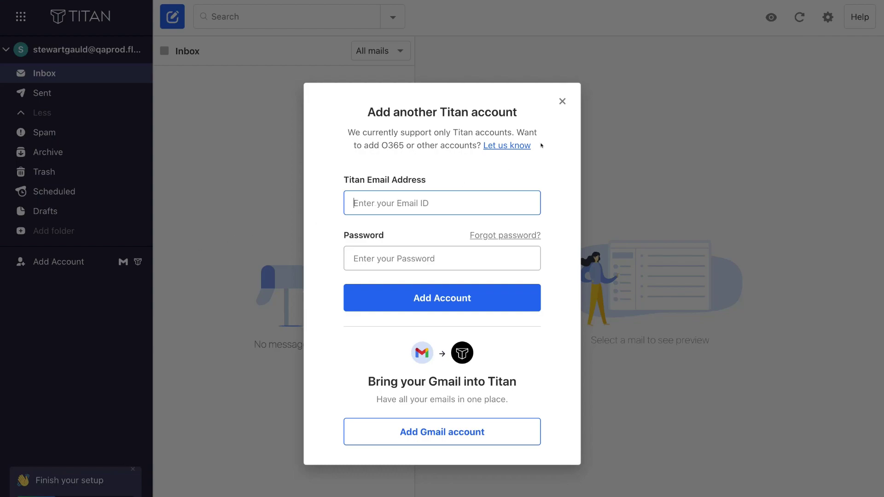
left_click(562, 101)
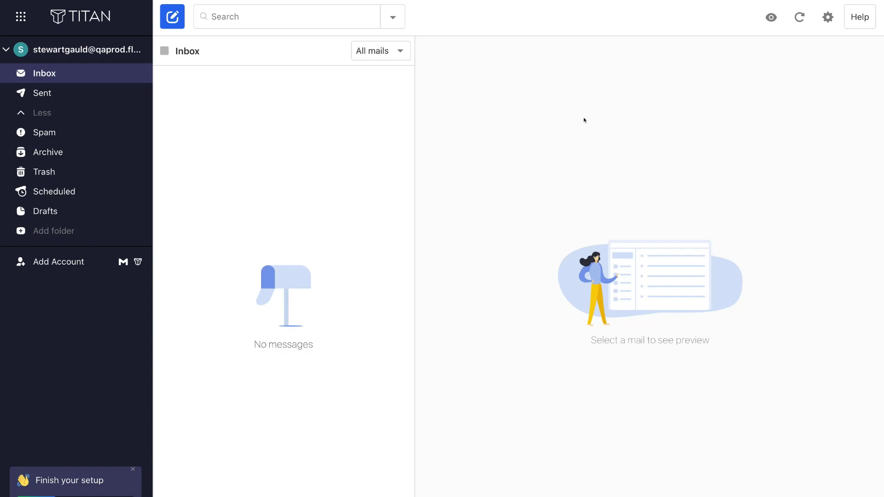
Step: Compose a new email in the enlarged window with the recipient's email address and the subject "Connecting Two Experts"
left_click(167, 16)
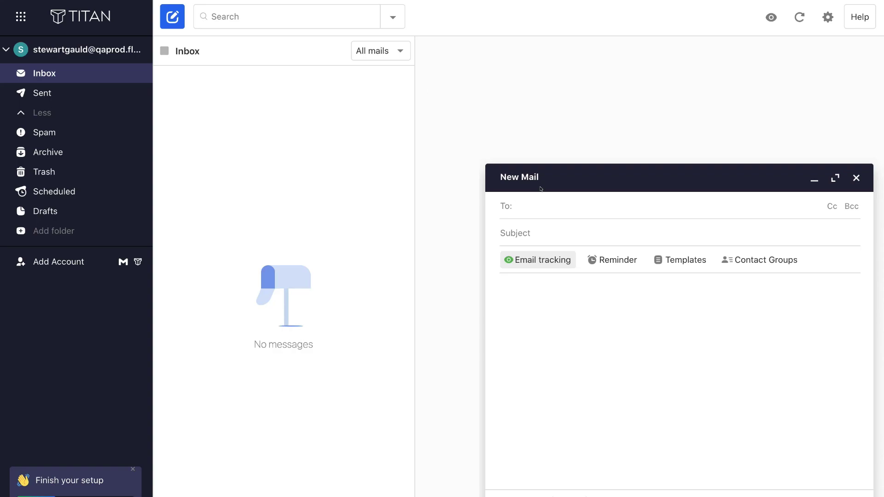
left_click(835, 178)
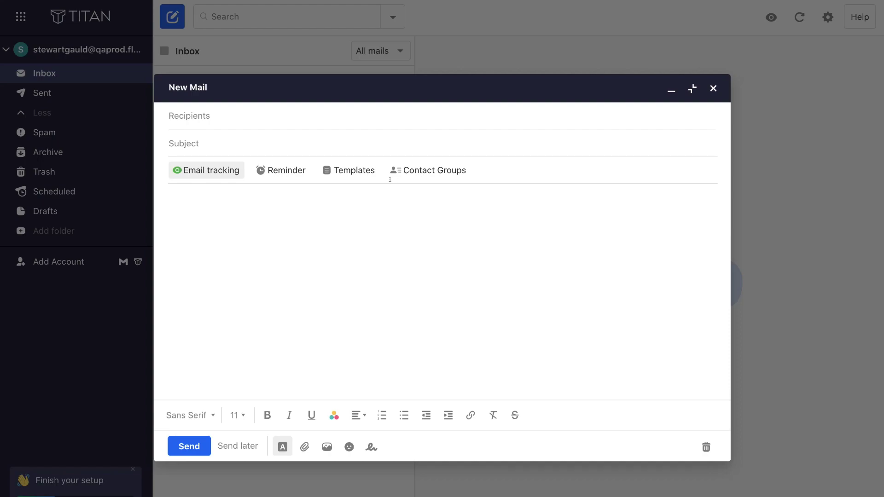
left_click(203, 116)
key("ctrl+v")
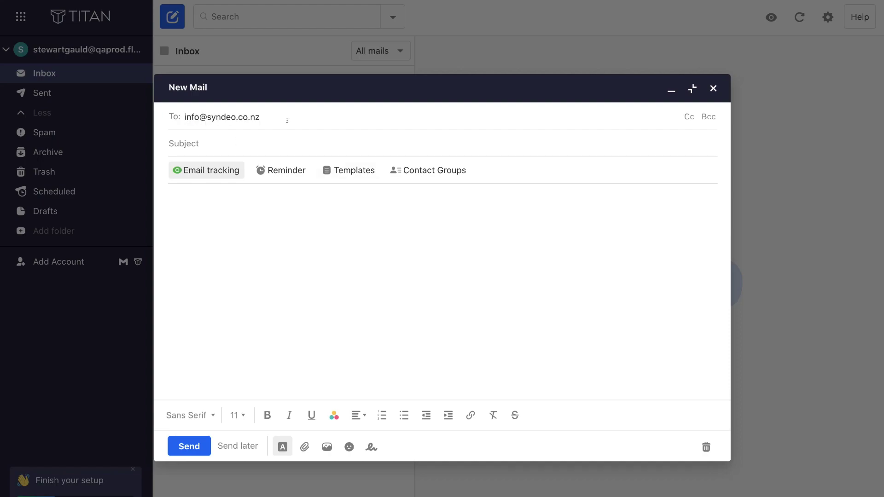
left_click(217, 142)
type("Connecting Two Experts")
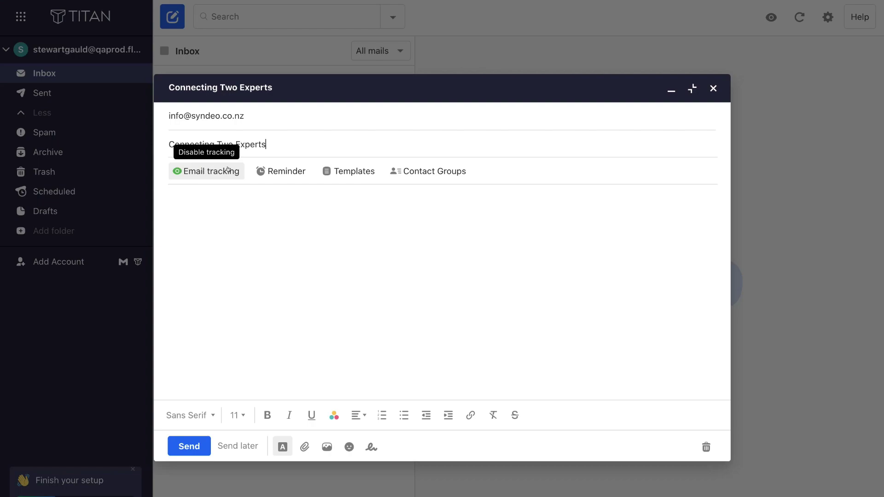
Step: Set a no-reply reminder in 2 days and fill the email body with the "Introduce/connect two people" template
left_click(270, 172)
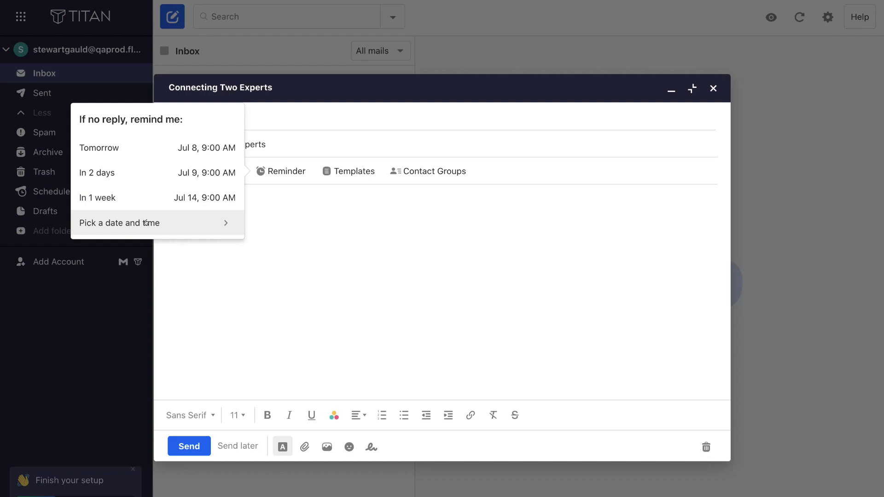
left_click(148, 176)
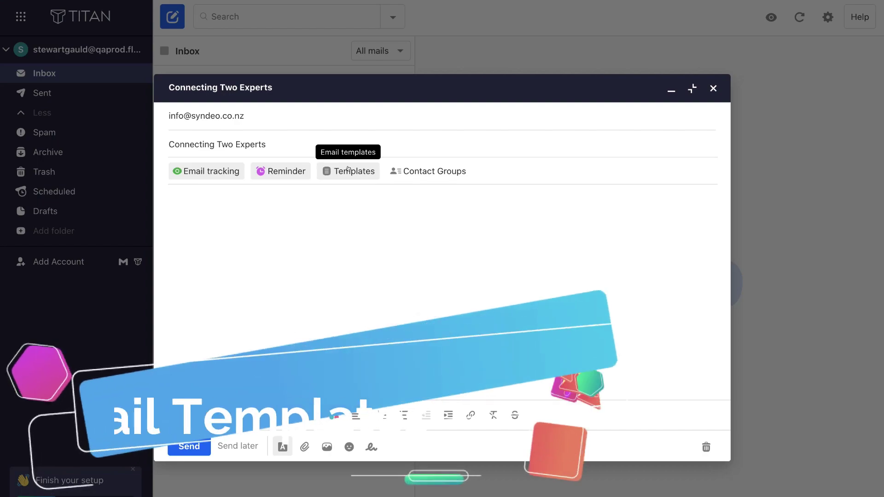
left_click(330, 174)
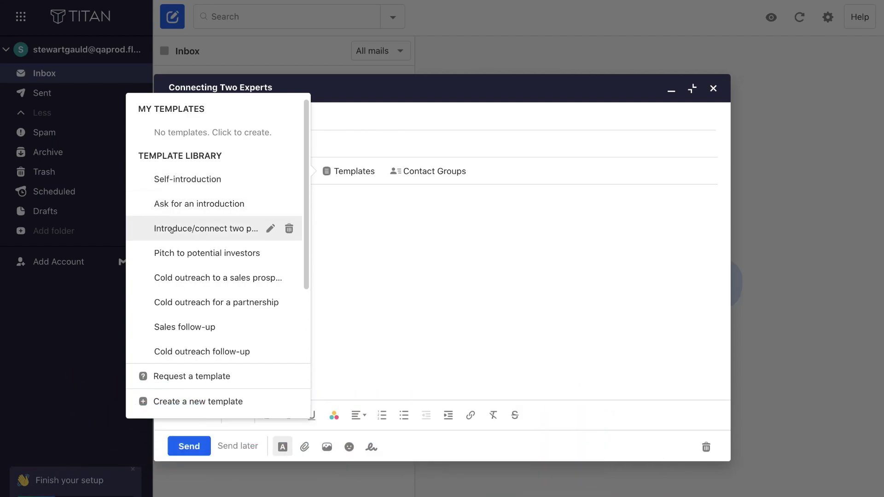
left_click(219, 227)
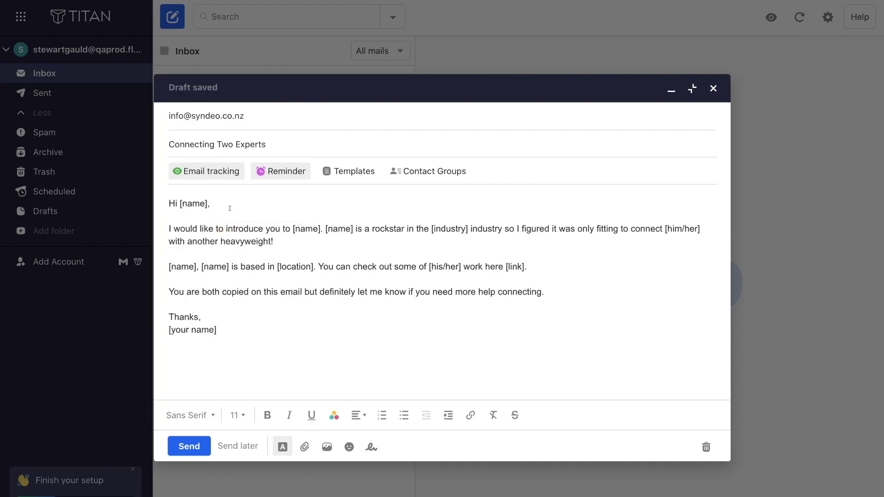
left_click_drag(205, 204, 179, 203)
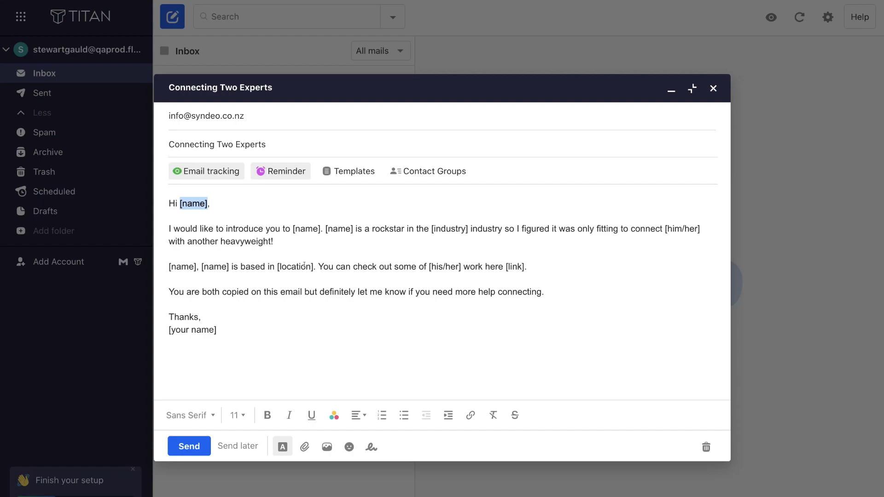
Step: Review the new template form prefilled from the current email and close it without saving
left_click(354, 174)
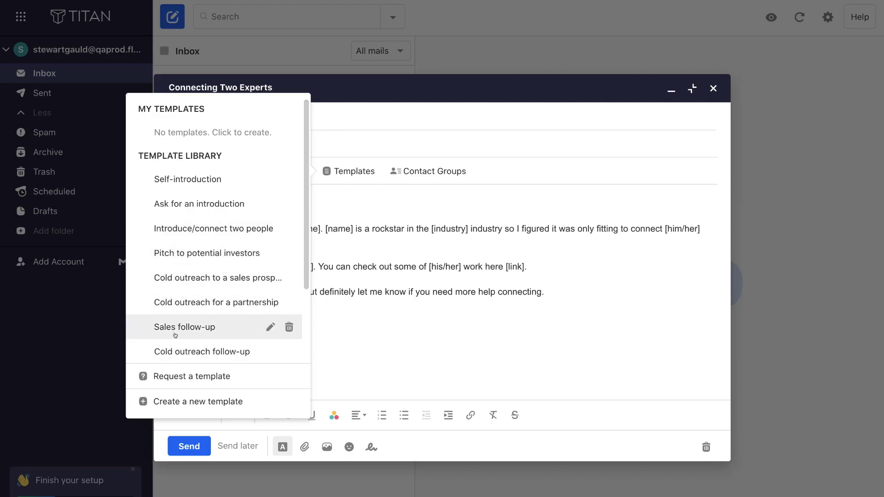
left_click(255, 402)
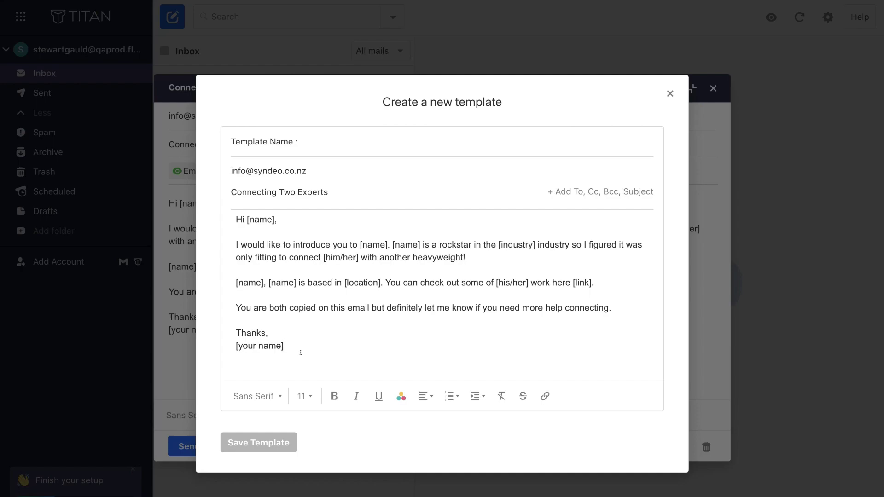
left_click_drag(301, 353, 232, 216)
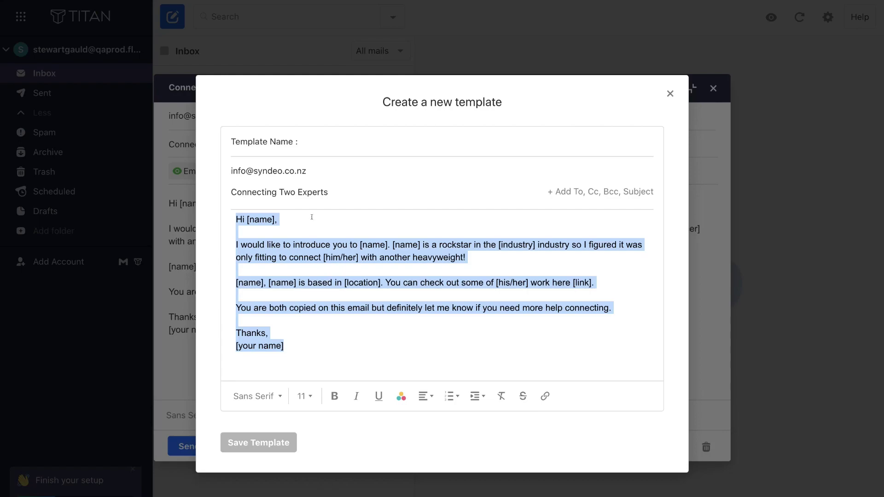
left_click(325, 216)
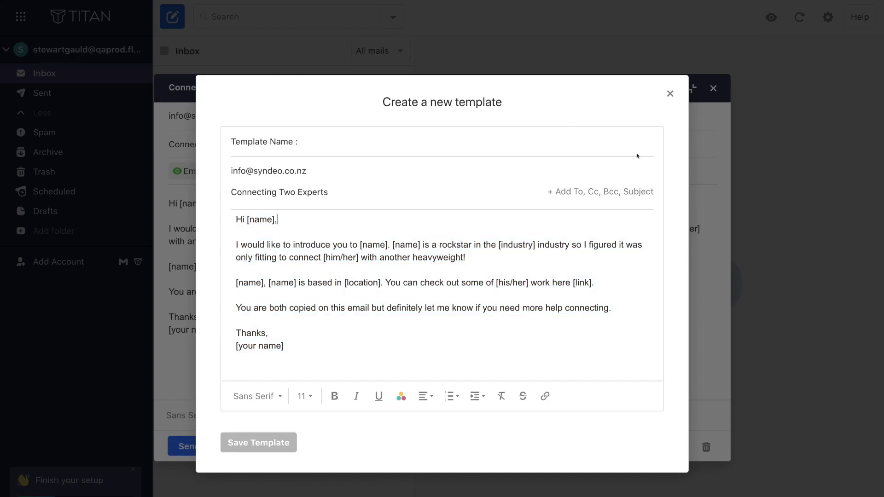
left_click(670, 94)
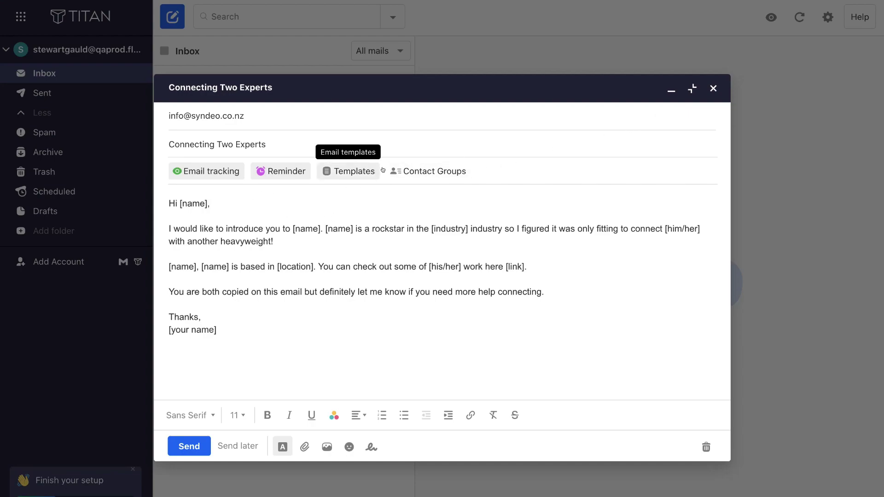
Step: Create a contact group named "Syndeo" with the four team members' email addresses
left_click(433, 172)
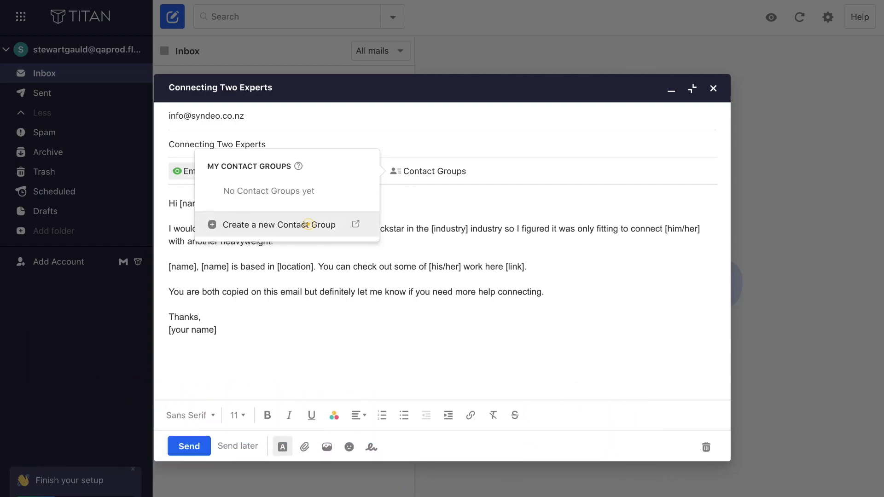
left_click(304, 224)
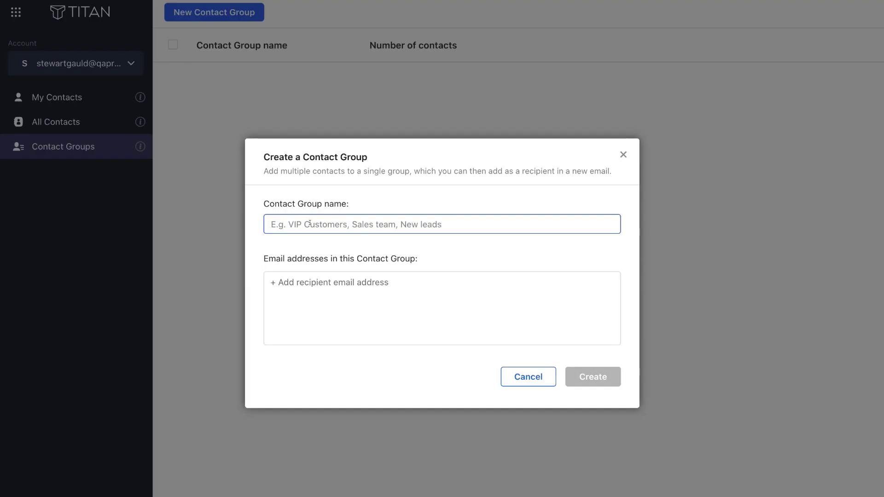
type("Syndeo")
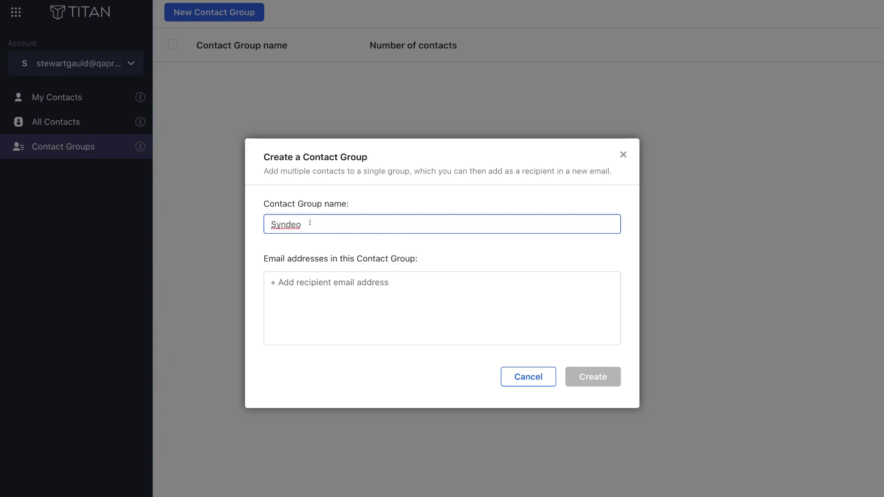
left_click(295, 279)
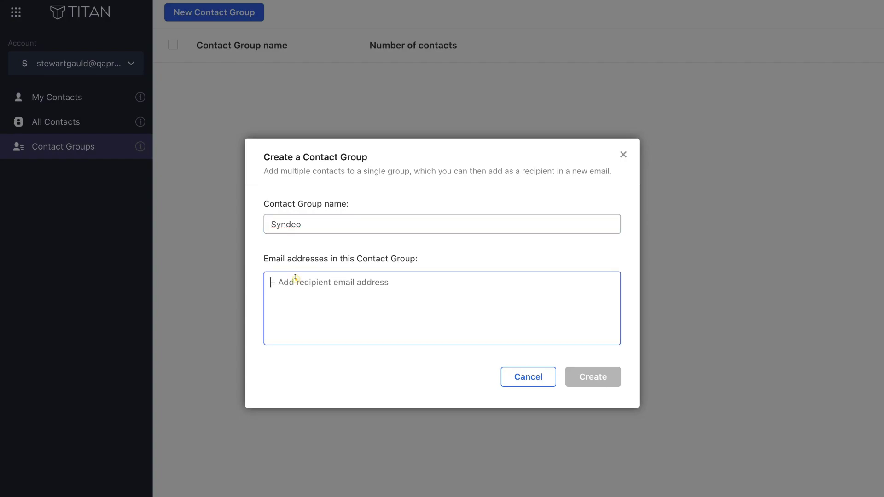
key("ctrl+v")
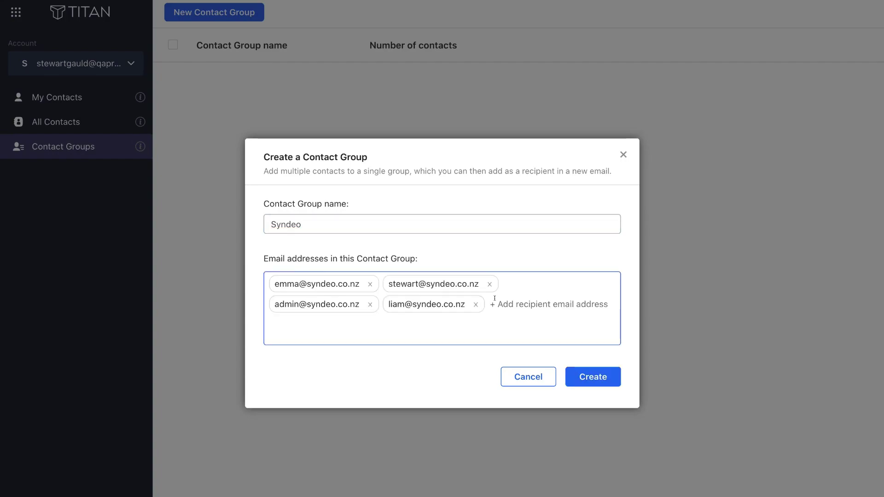
left_click(591, 377)
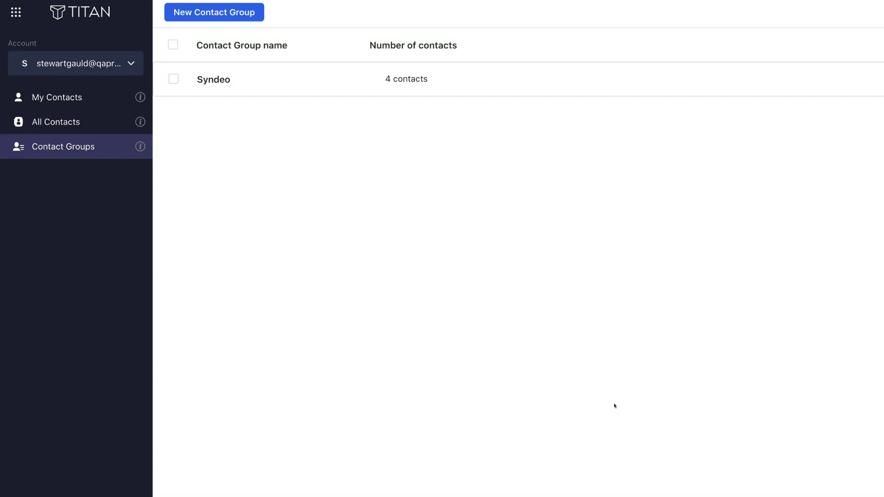
Step: Return to the email draft and add the "Syndeo" contact group to its recipients
left_click(13, 12)
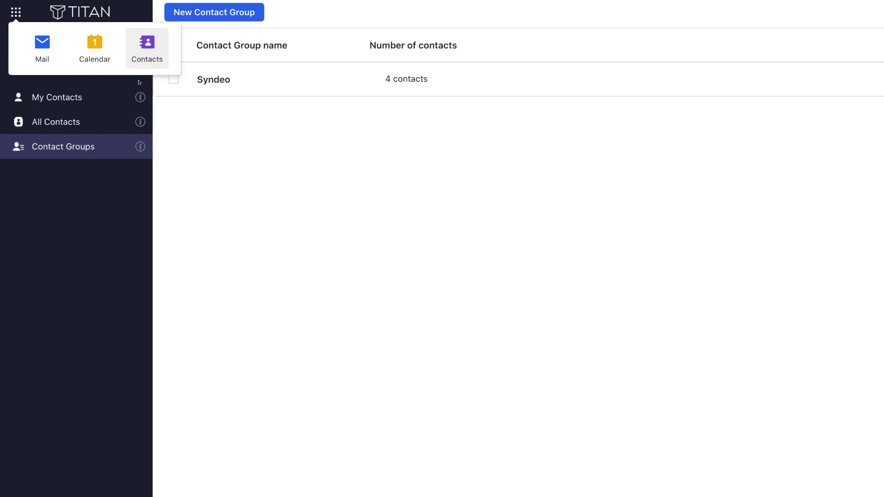
left_click(201, 124)
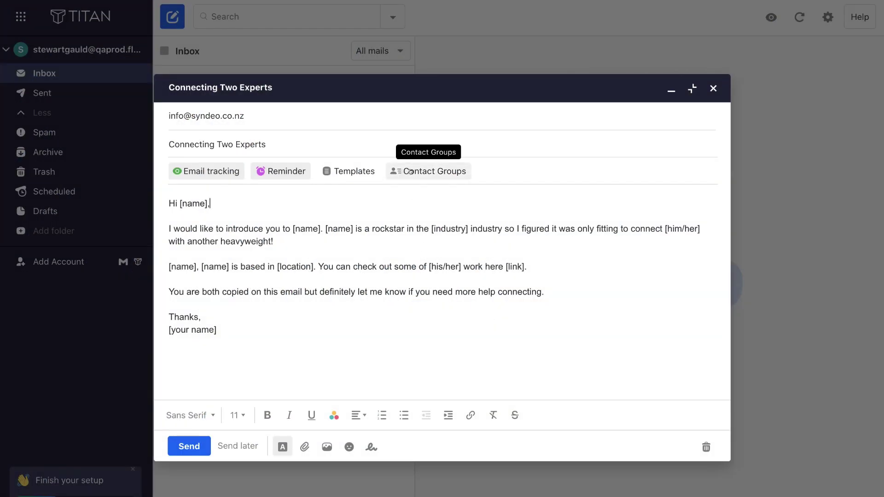
left_click(437, 172)
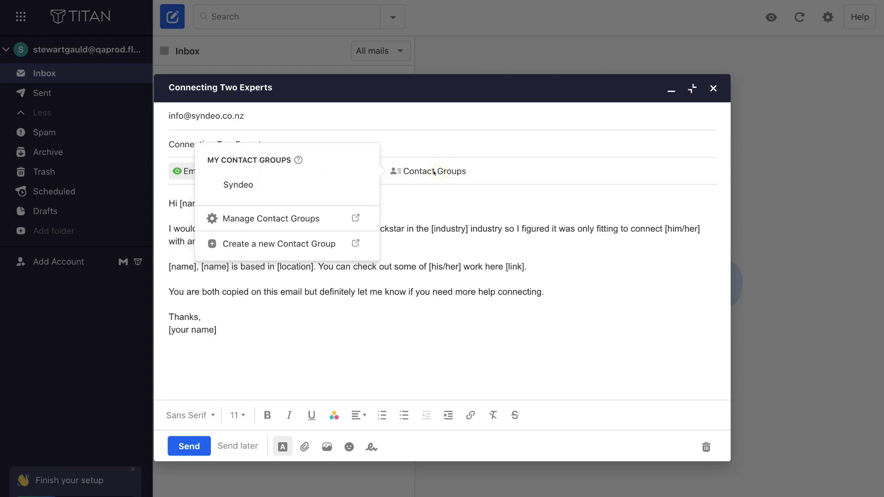
left_click(273, 185)
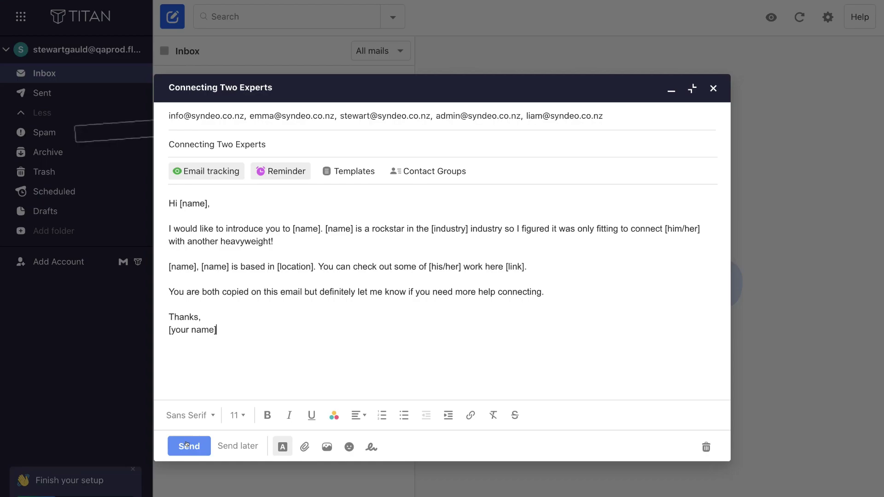
Step: Review the send-later date and time options without scheduling the email, and toggle the formatting tools off and back on
left_click(237, 446)
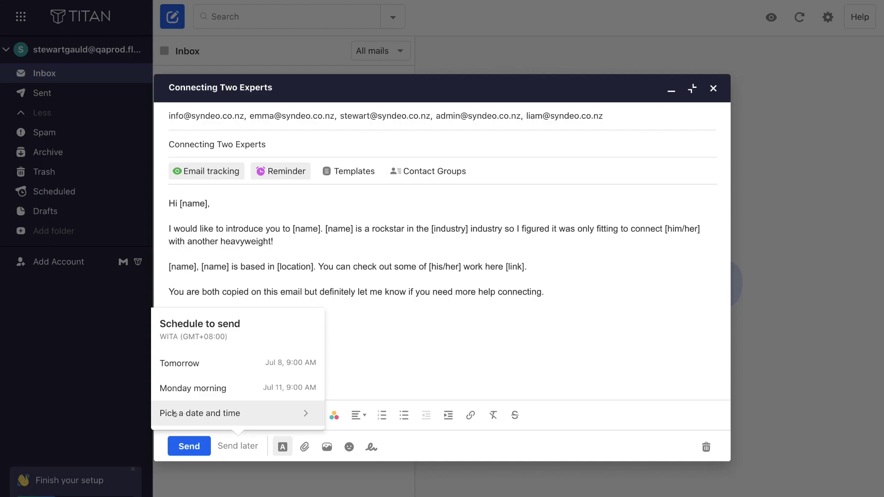
left_click(255, 412)
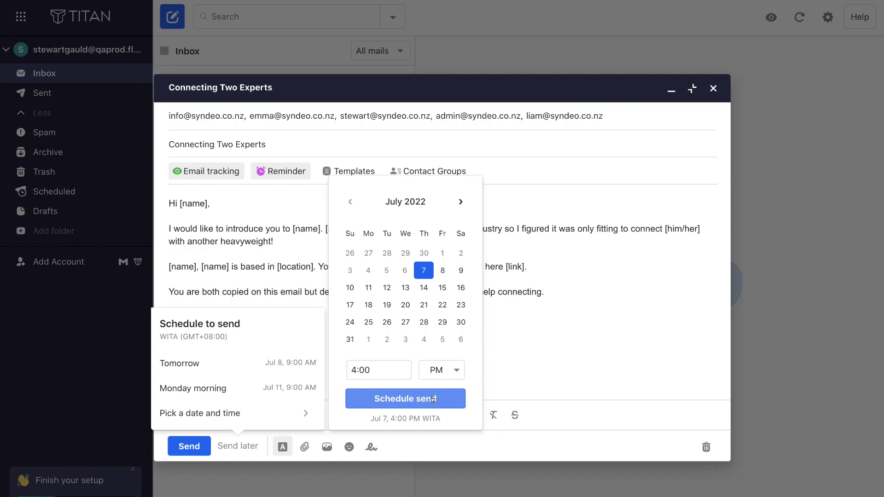
left_click(555, 343)
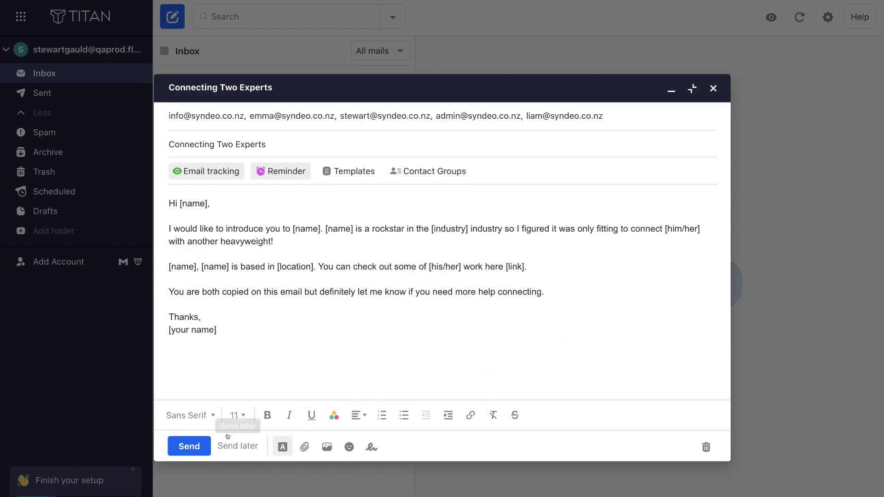
left_click(279, 446)
left_click(279, 446)
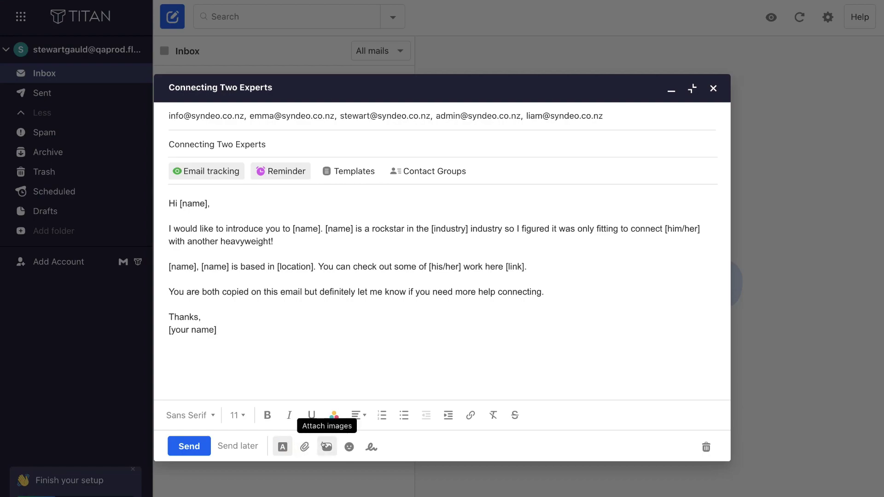
Step: Create and save a signature named after the sender, with job title, phone, email, website and profile picture
left_click(371, 447)
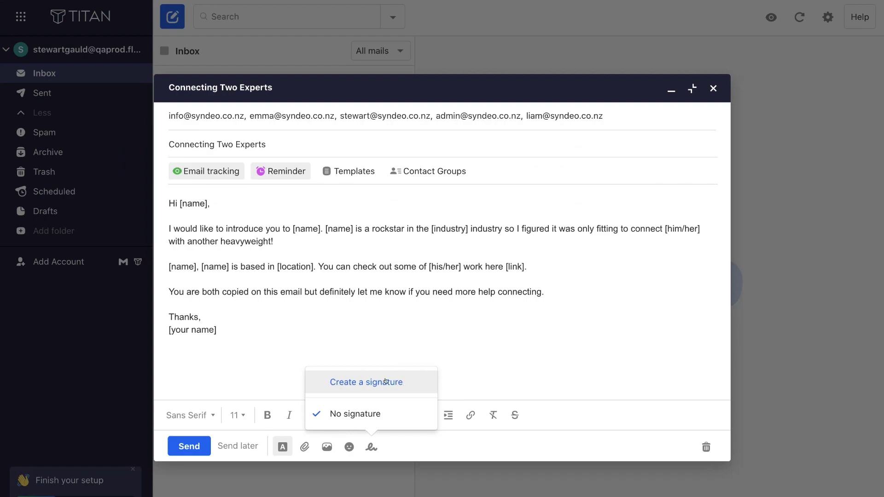
left_click(398, 382)
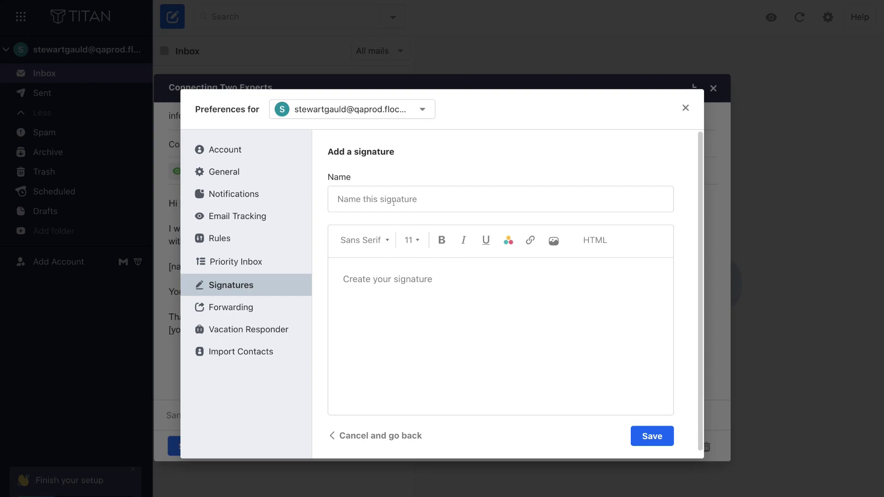
type("Stewart Gauld")
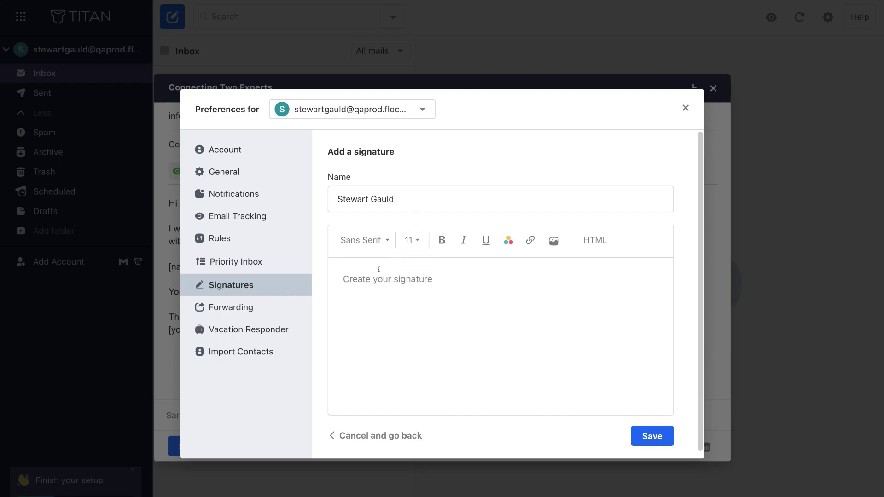
left_click(359, 280)
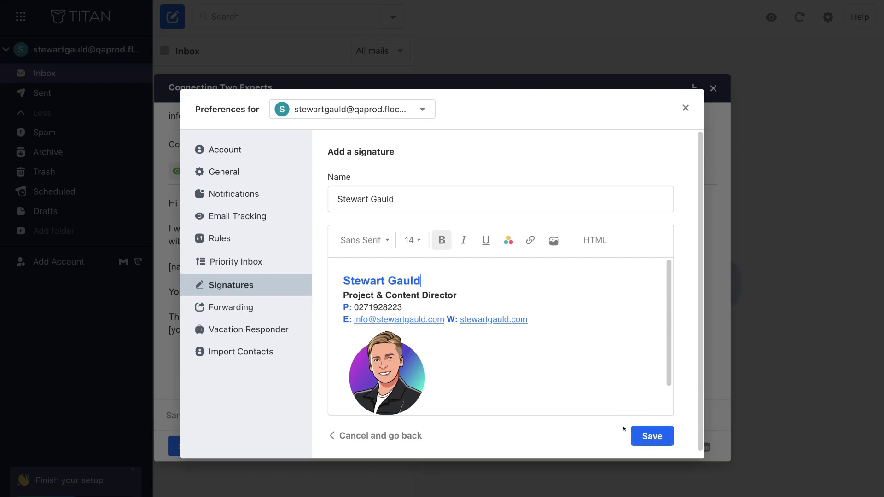
left_click(646, 436)
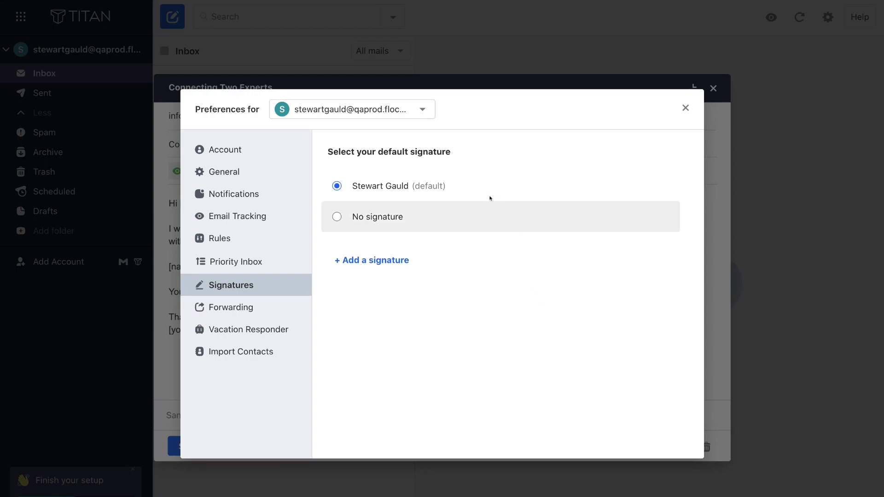
mouse_move(479, 194)
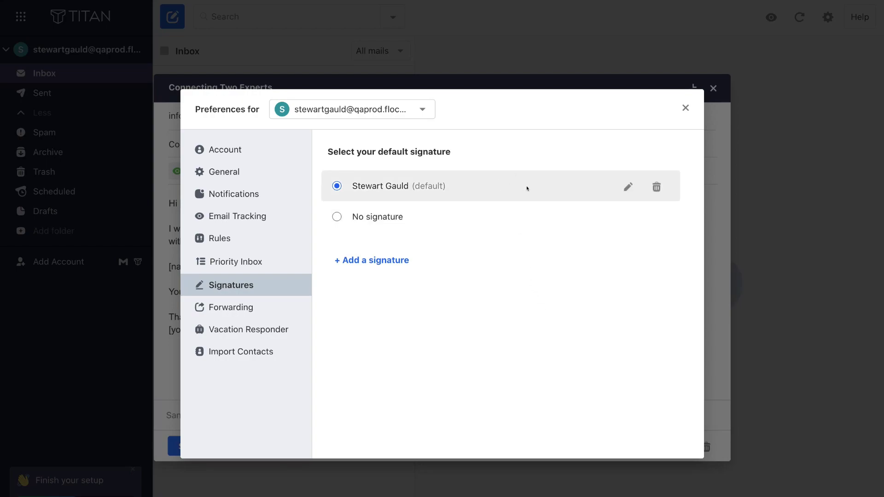
left_click(685, 108)
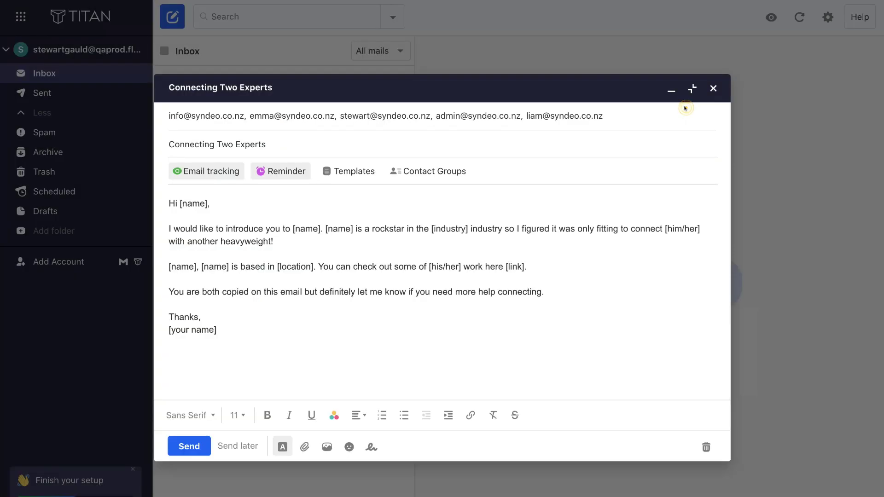
Step: Insert the saved signature into the email and check it below the message text
left_click(371, 447)
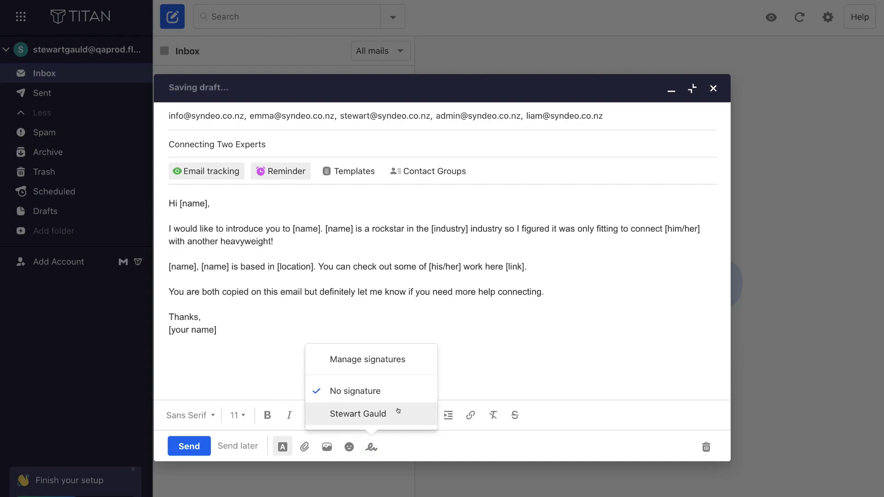
left_click(398, 410)
scroll(327, 374, "down", 2)
scroll(326, 375, "down", 2)
scroll(327, 374, "up", 4)
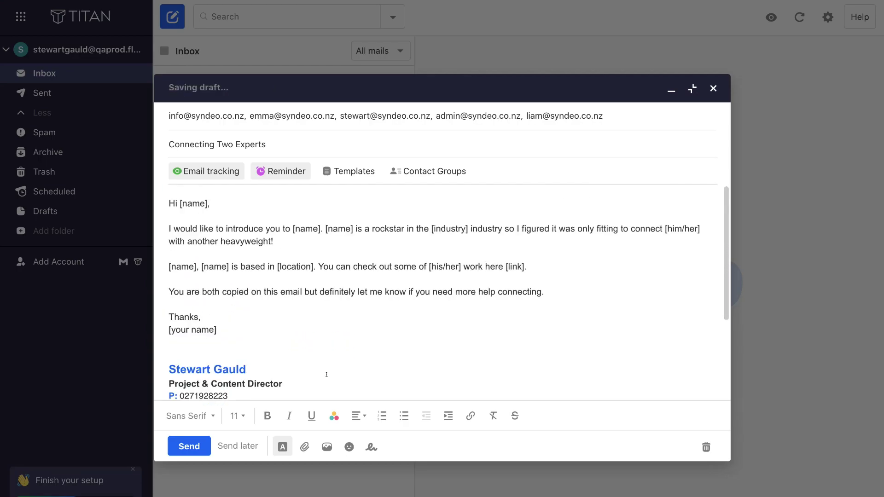
scroll(327, 374, "down", 4)
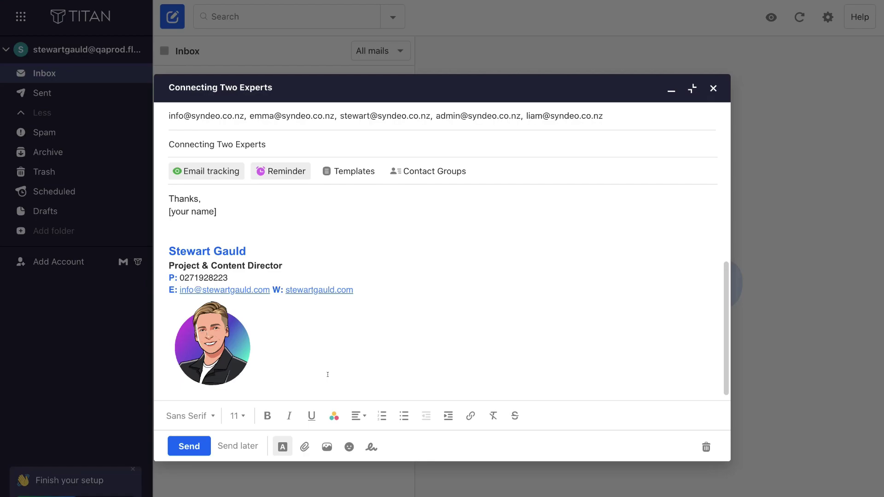
Step: Replace the template placeholders with both contacts' names, the marketing industry, London and a "here" link, and send the email
scroll(269, 324, "up", 3)
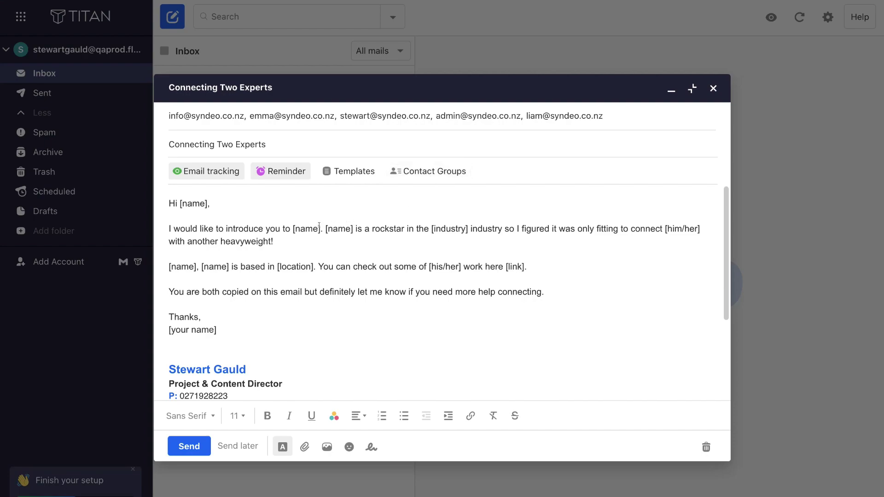
left_click_drag(320, 228, 293, 228)
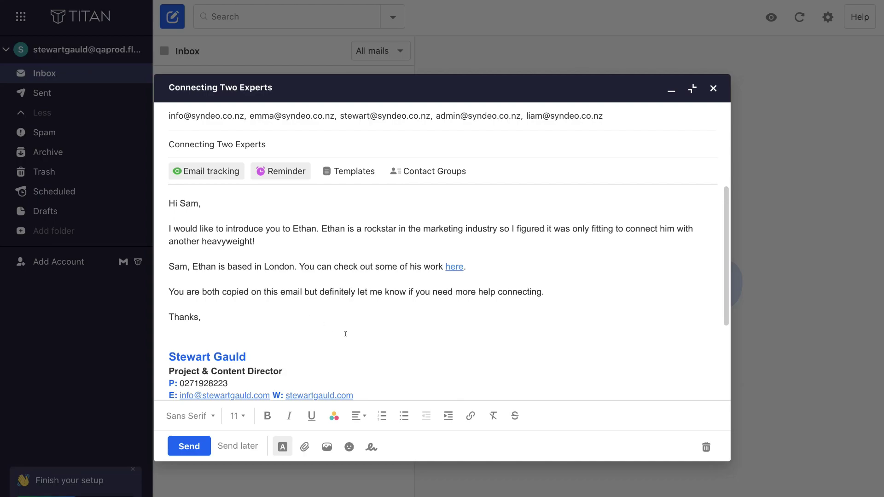
left_click(185, 444)
Step: Check the read receipts from the Sent folder and open the tracked "Connecting Two Experts" email
left_click(76, 93)
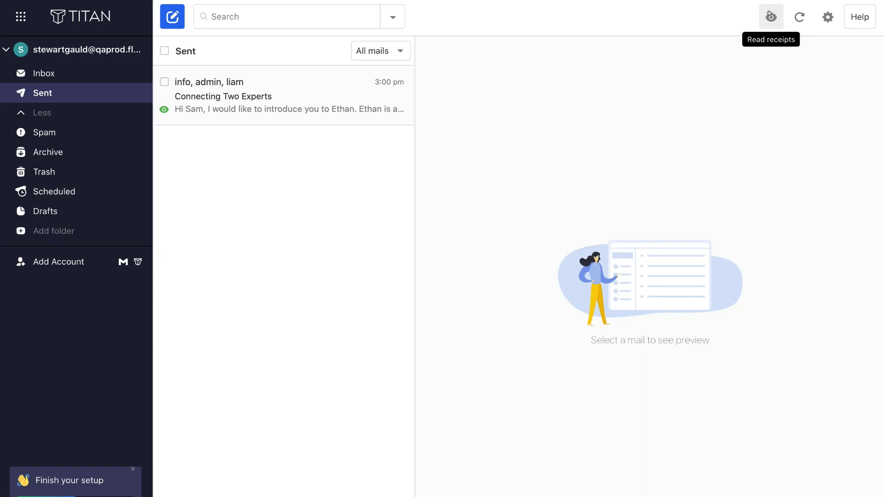
left_click(770, 16)
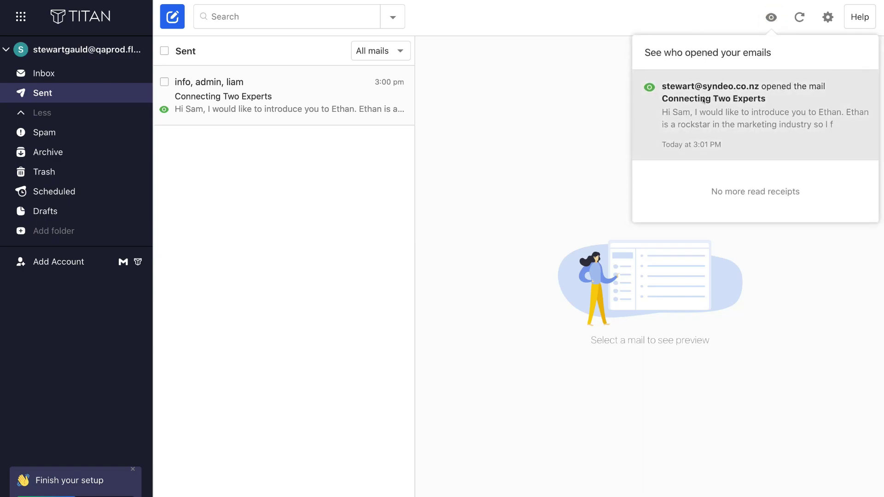
left_click(758, 111)
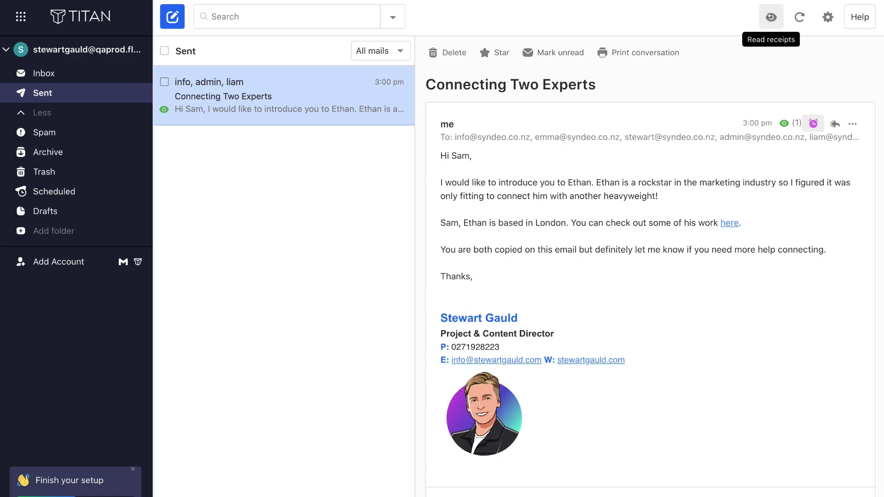
Step: Refresh the mailbox, look over the help and support options, and close them
left_click(792, 18)
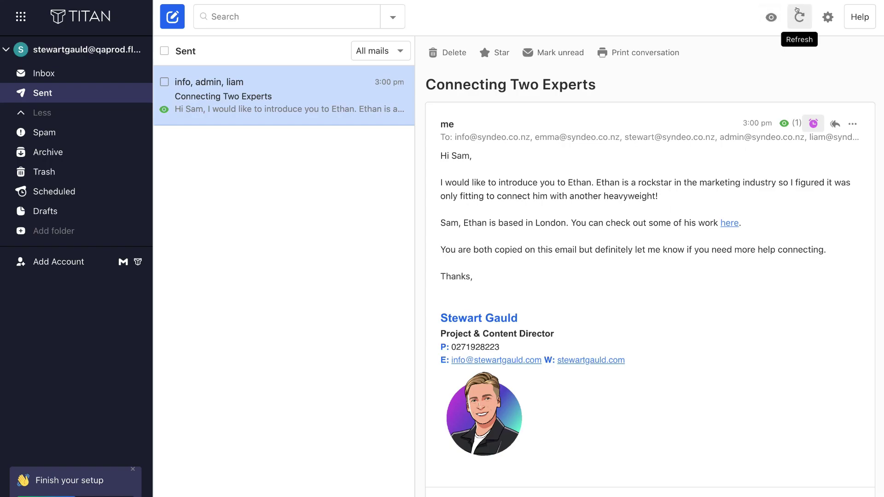
left_click(854, 15)
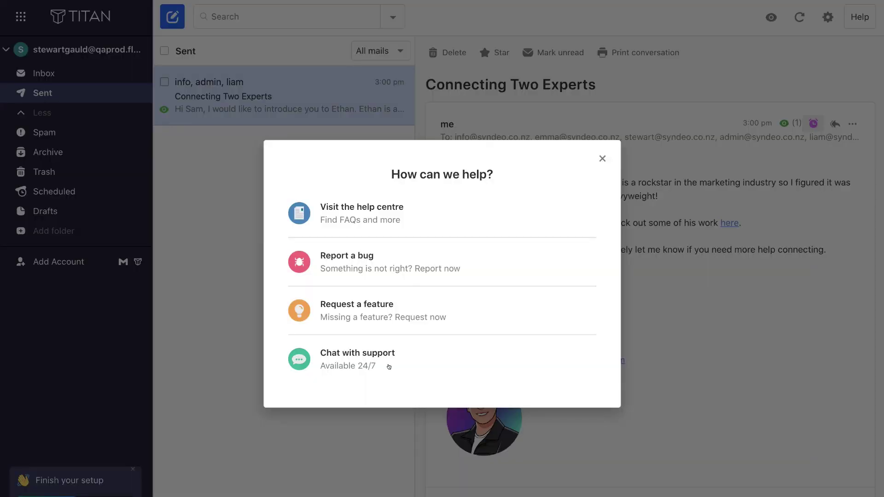
left_click(600, 159)
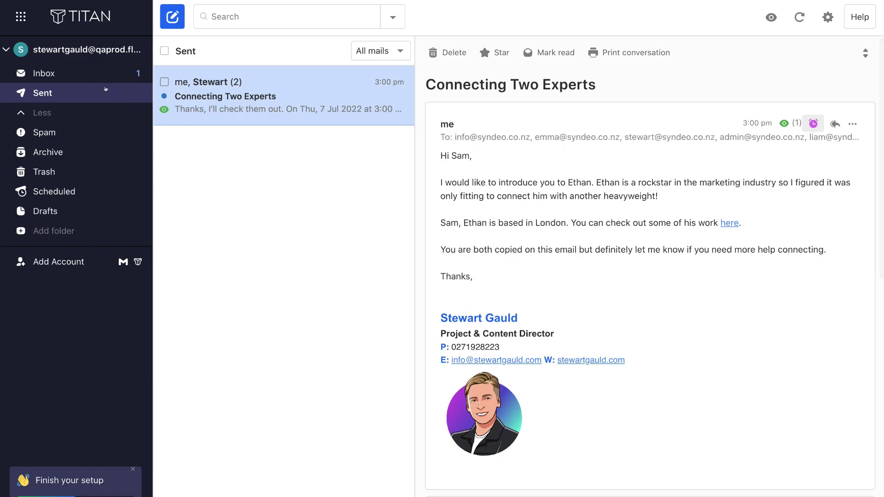
Step: Return to the Inbox and turn on Priority Inbox in the account preferences
left_click(92, 74)
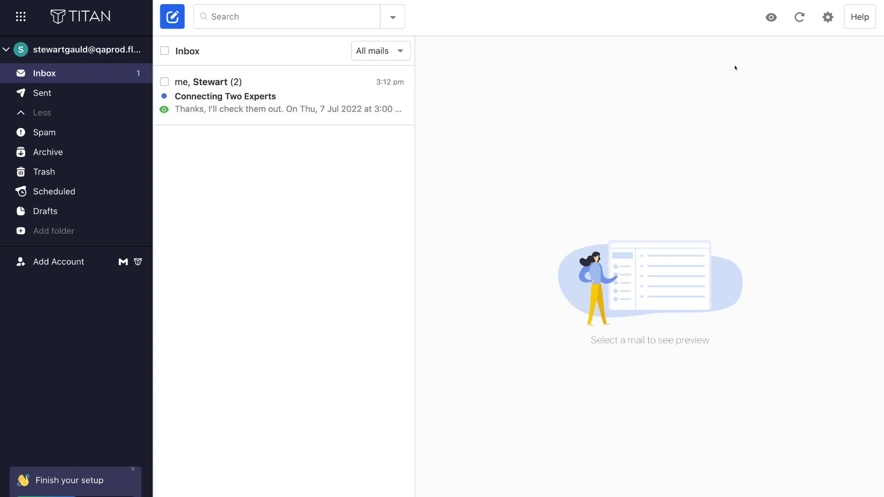
left_click(820, 13)
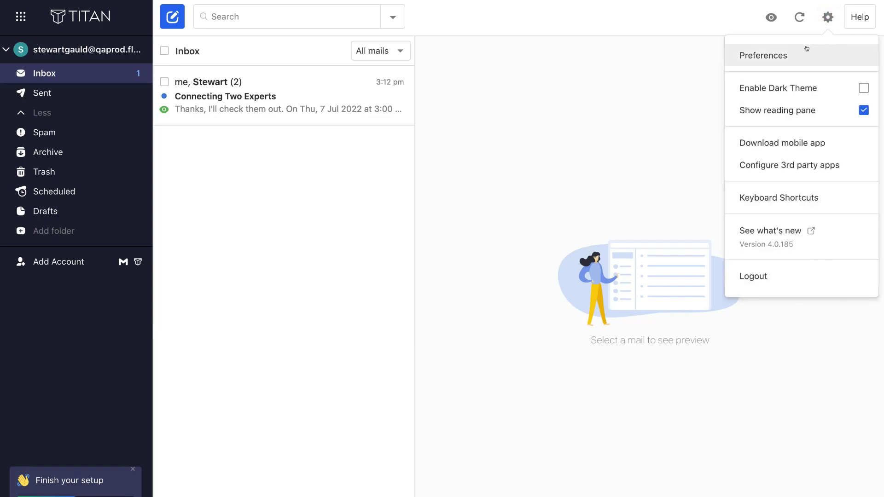
left_click(759, 56)
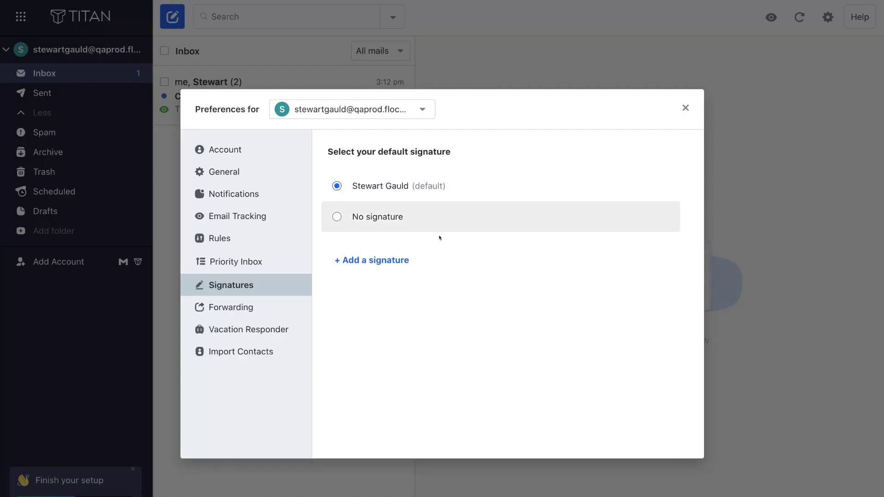
left_click(254, 256)
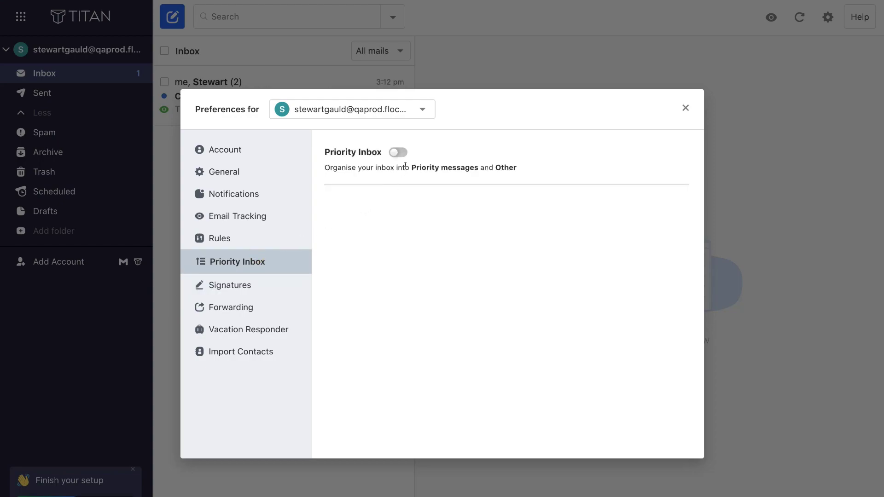
left_click(392, 153)
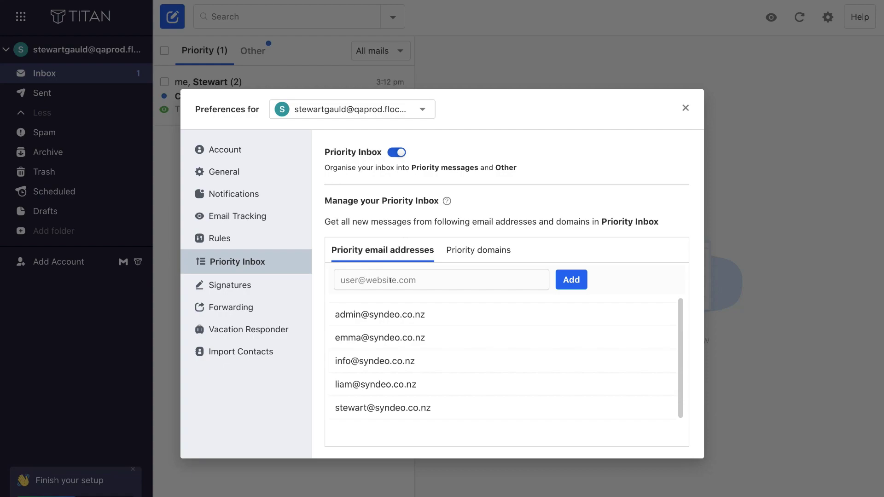
Step: Add syndeo.co.nz to the priority domains, close the preferences and check the Other and Priority inbox views
left_click(462, 253)
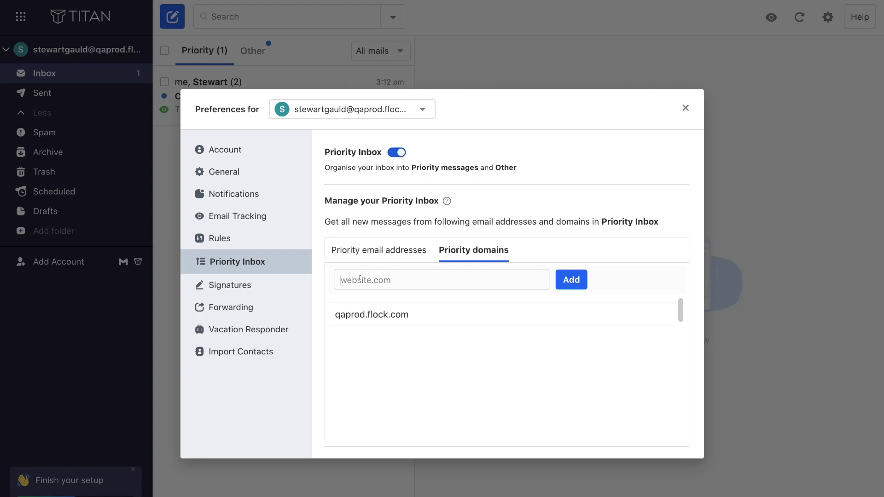
type("syndeo.co.nz")
left_click(571, 279)
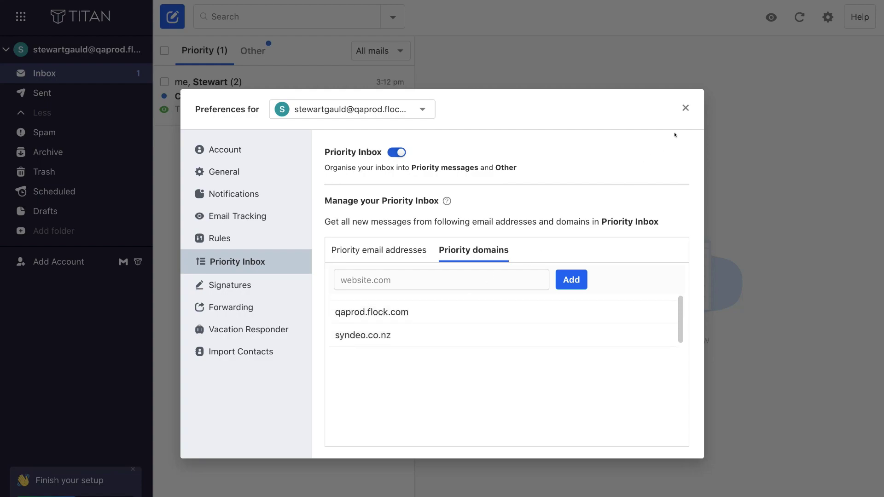
left_click(686, 108)
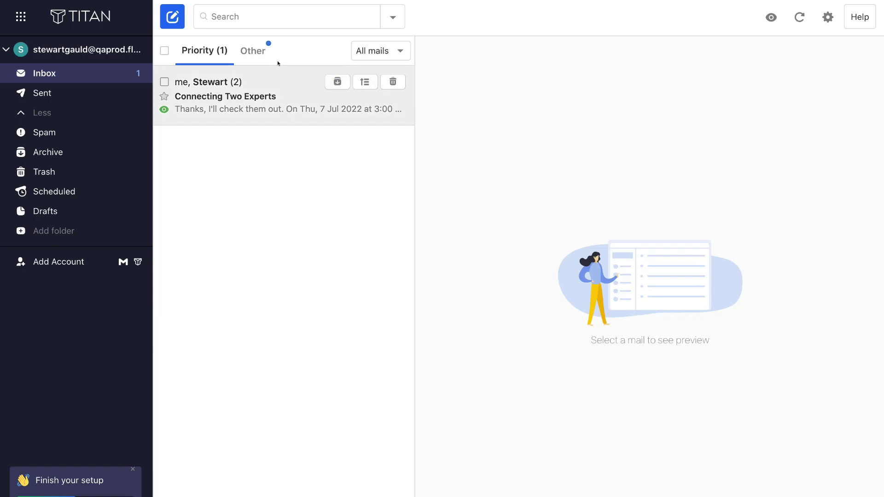
left_click(253, 51)
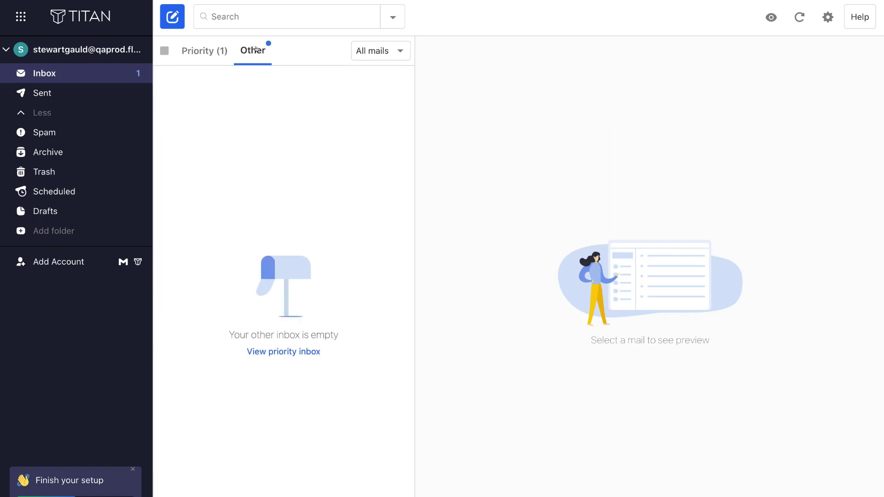
left_click(192, 51)
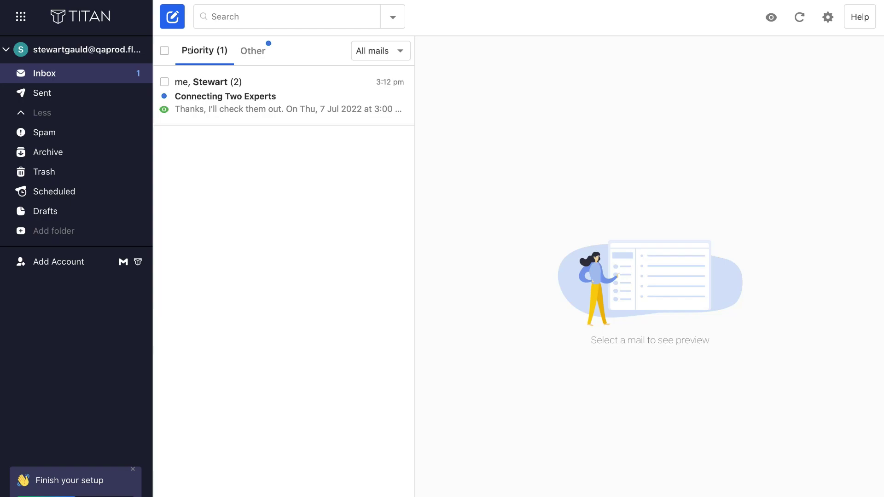
Step: Try the dark theme on the mailbox and switch back to the light theme
left_click(828, 18)
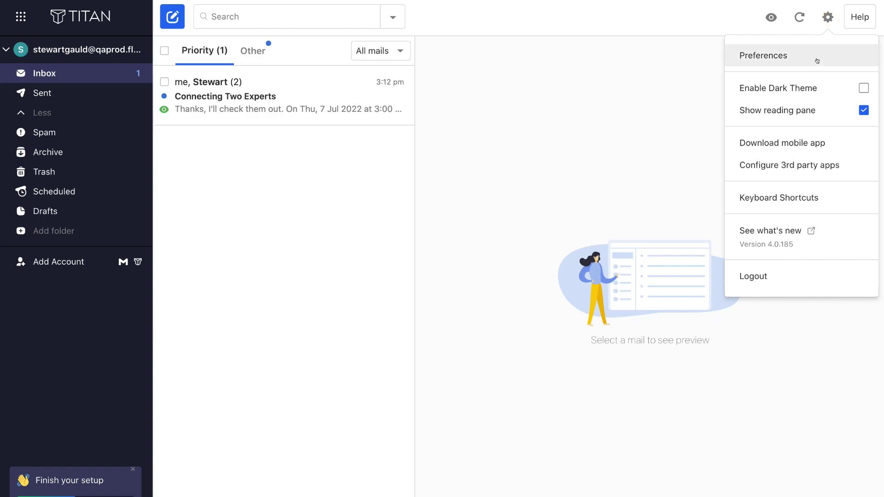
left_click(863, 88)
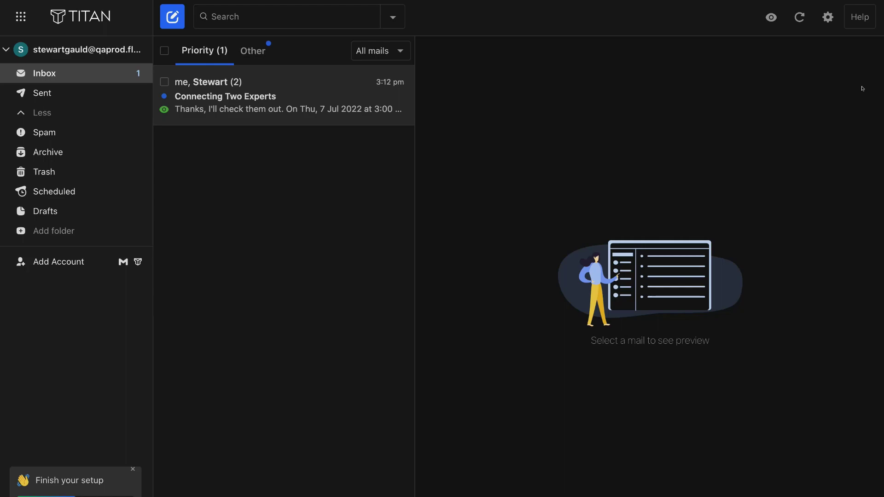
left_click(828, 17)
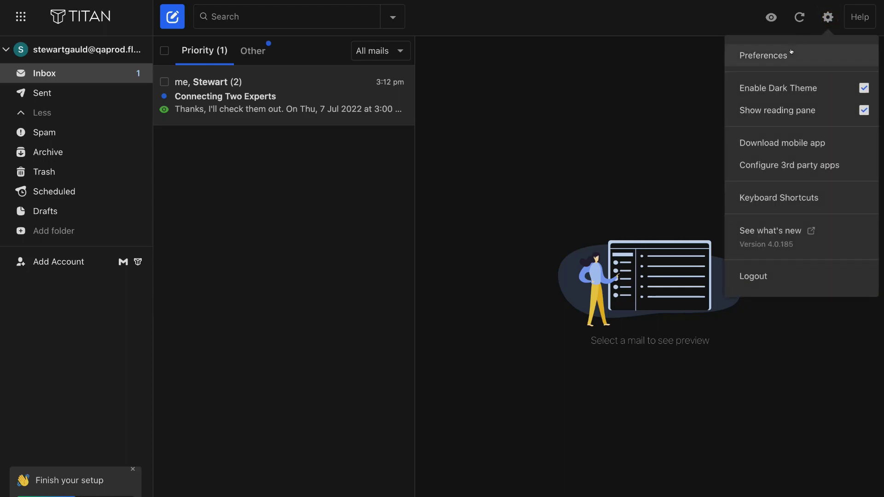
left_click(853, 81)
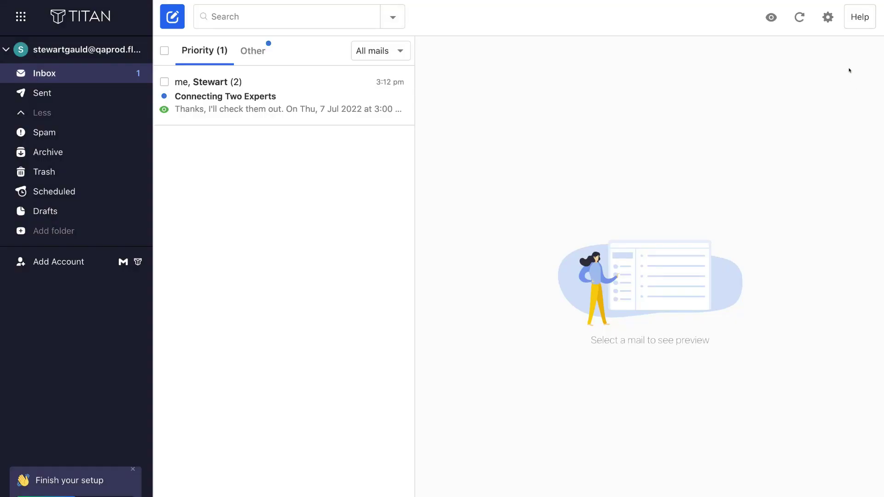
Step: Review the Account, General, Notifications and Email Tracking settings in the preferences
left_click(828, 17)
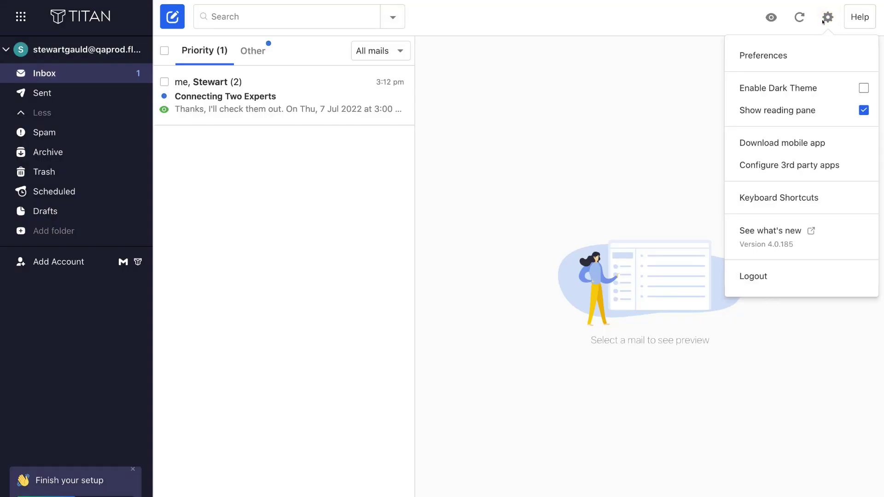
left_click(785, 56)
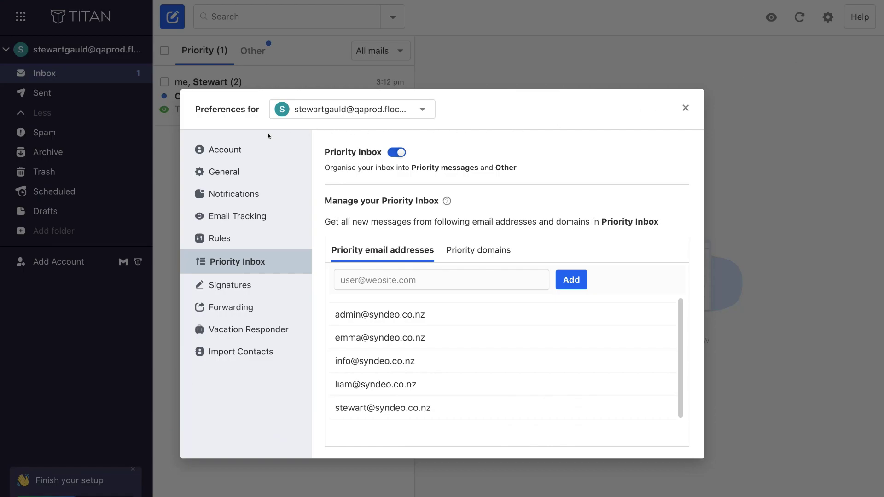
left_click(224, 149)
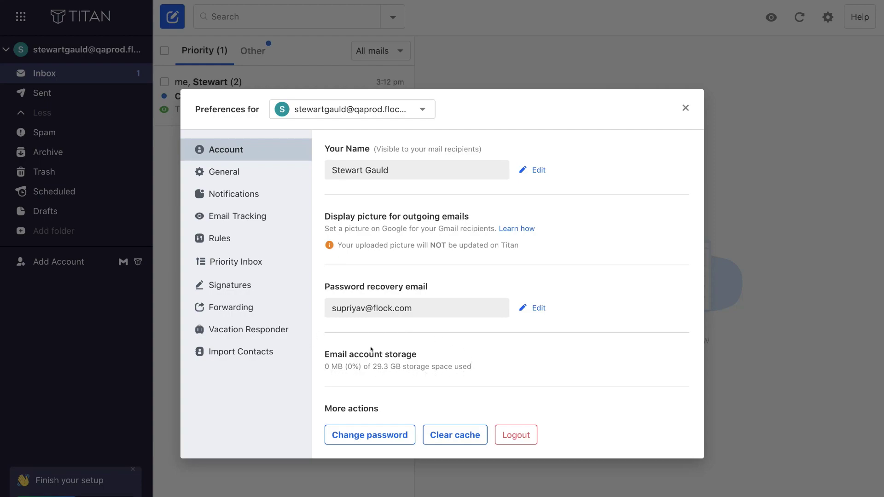
left_click(213, 171)
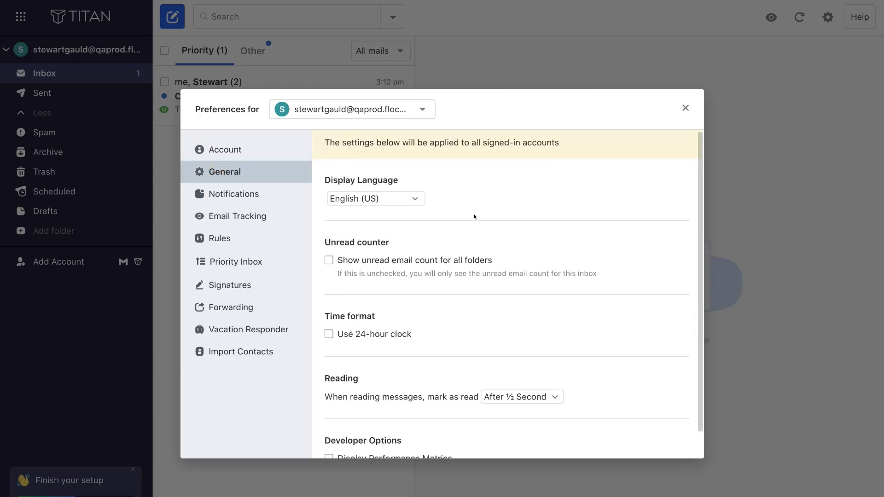
scroll(475, 216, "down", 1)
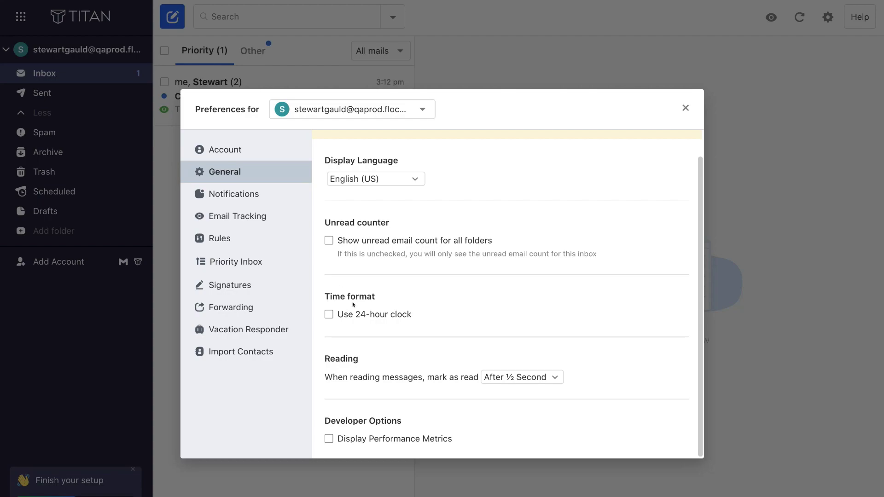
left_click(232, 194)
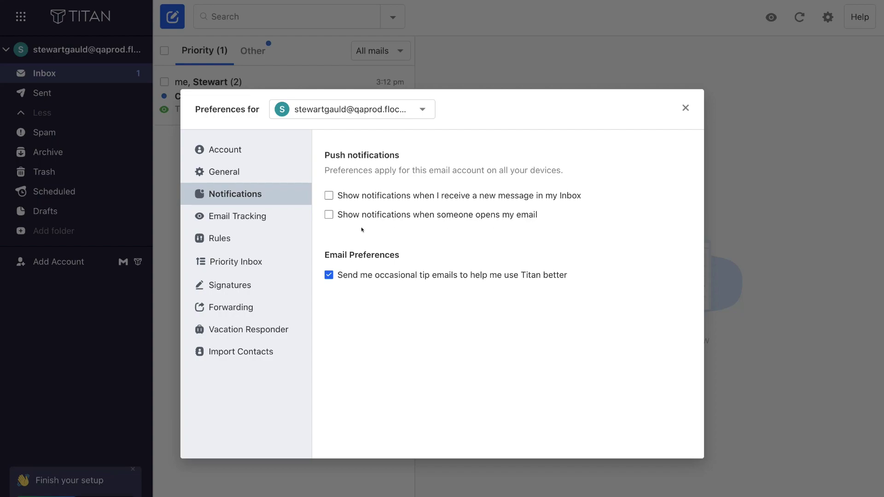
left_click(239, 216)
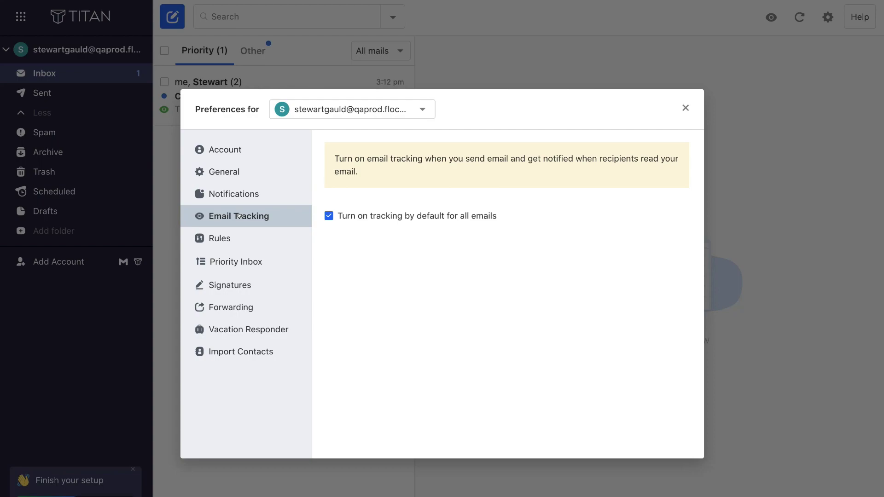
Step: Try drafting a new mail rule with the Has attachment condition and the Move to action, and look through the destination folders
left_click(221, 236)
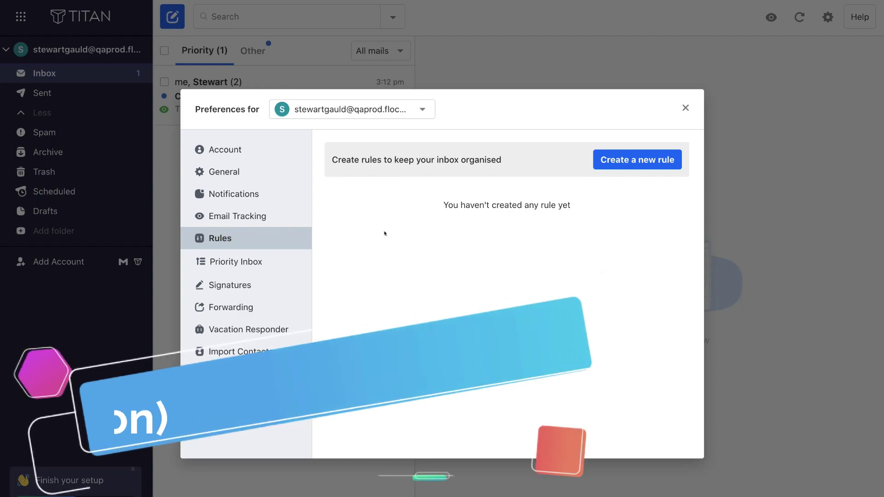
left_click(644, 160)
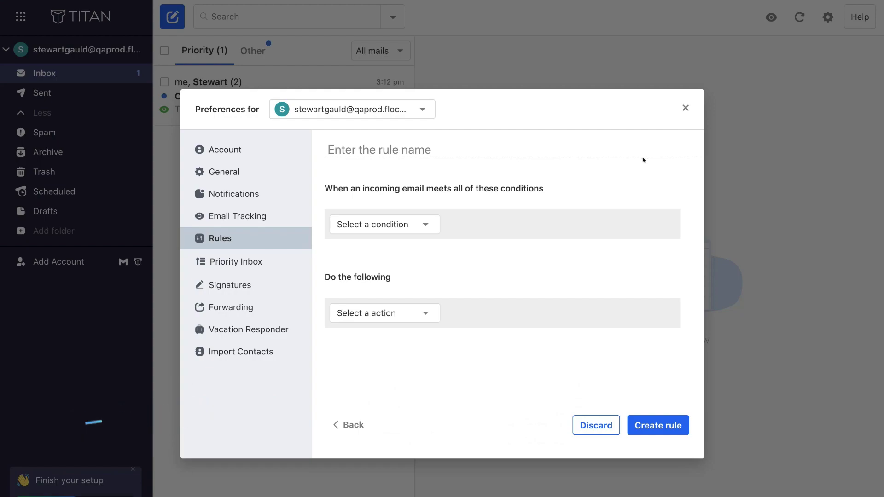
left_click(426, 225)
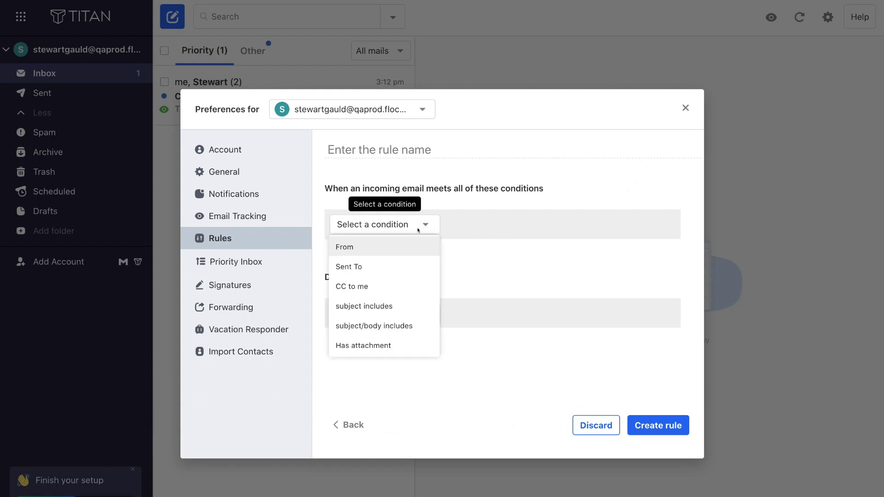
left_click(385, 345)
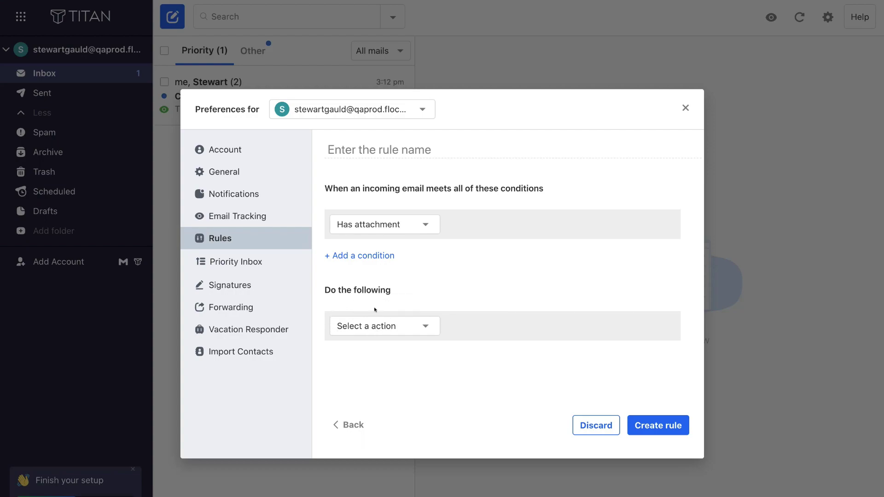
left_click(371, 324)
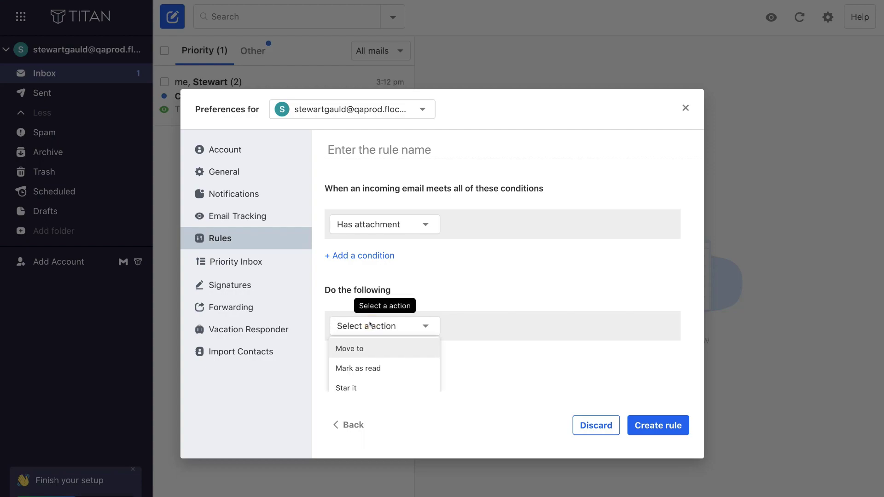
left_click(359, 346)
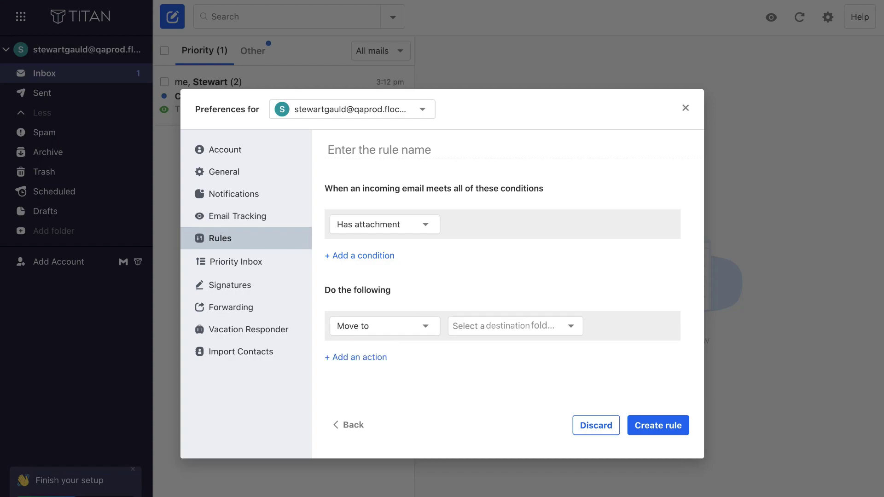
left_click(504, 326)
scroll(499, 341, "down", 1)
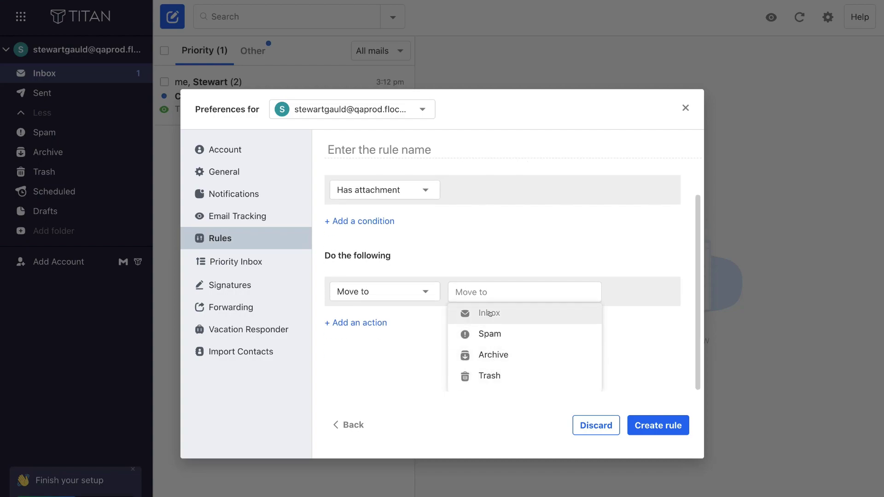
left_click(488, 272)
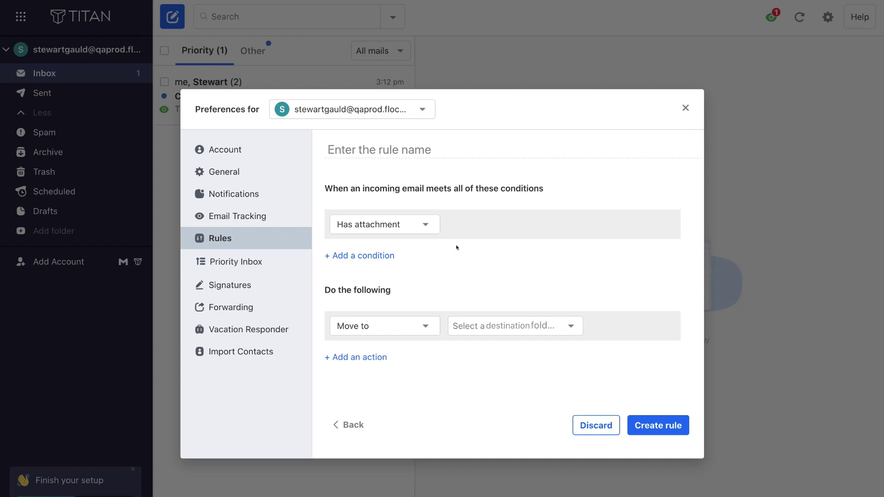
Step: Review the Priority Inbox, signature and forwarding preferences, the options for an active vacation responder, and the contact import choices
left_click(219, 262)
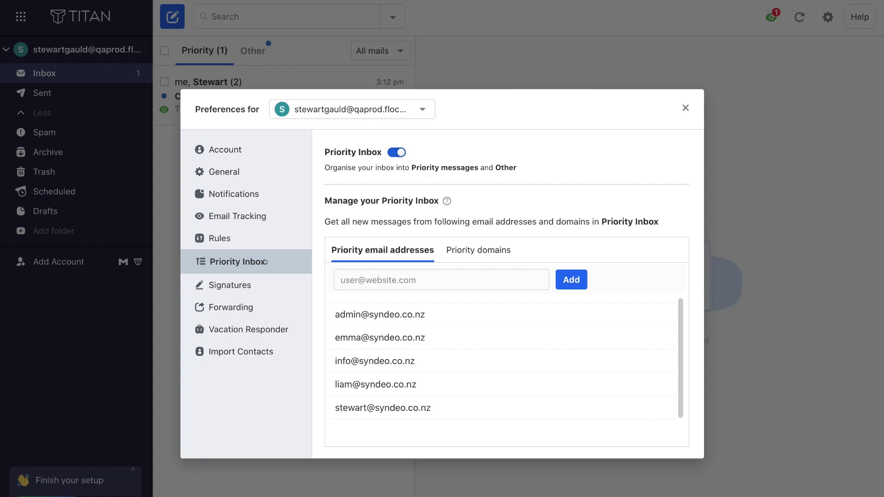
left_click(234, 286)
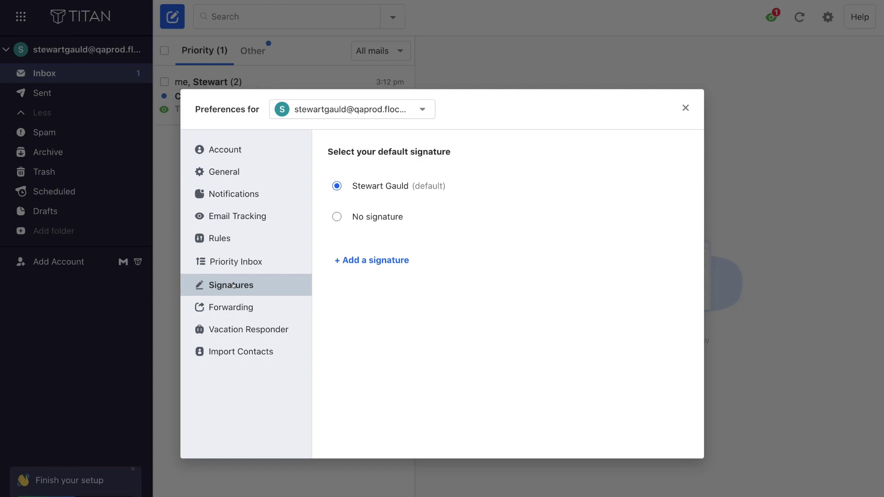
left_click(263, 309)
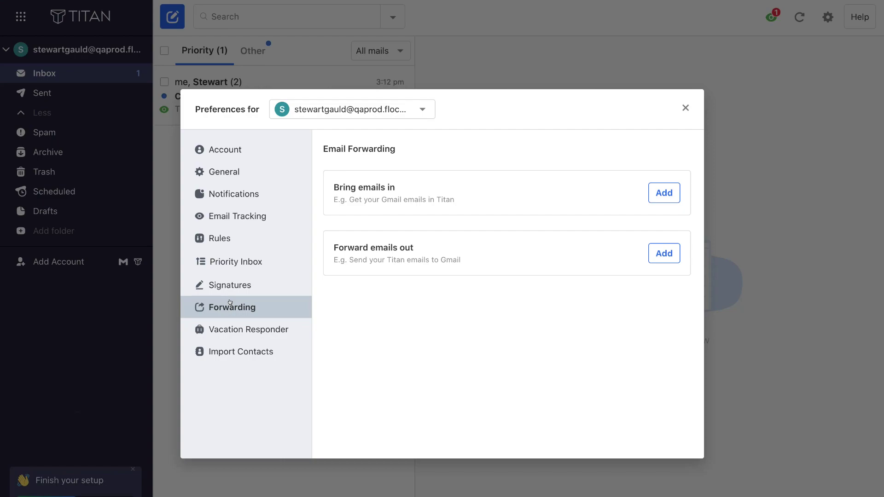
left_click(240, 327)
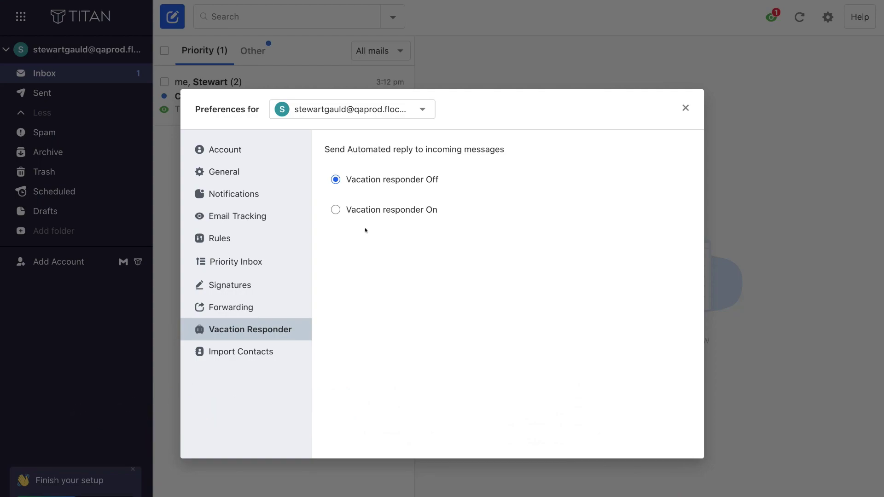
left_click(330, 209)
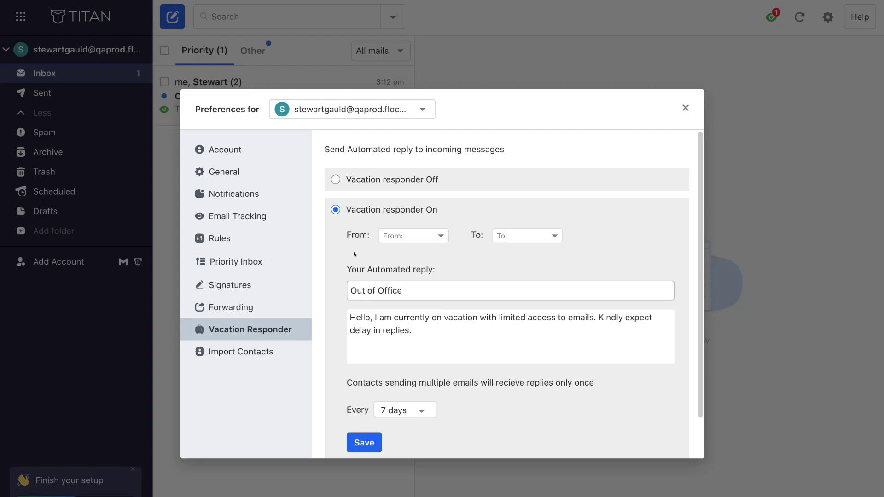
left_click(248, 353)
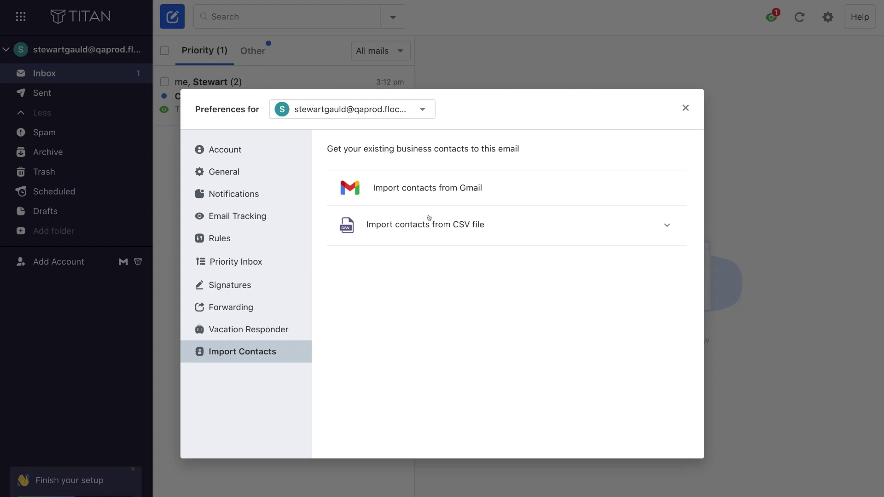
Step: Check the CSV file option for importing contacts, and open the name entry for a new mail folder
left_click(656, 221)
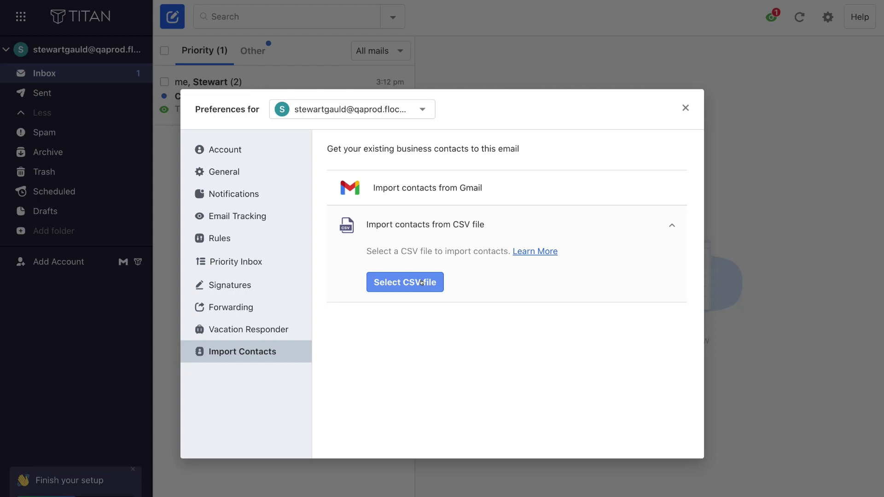
left_click(685, 107)
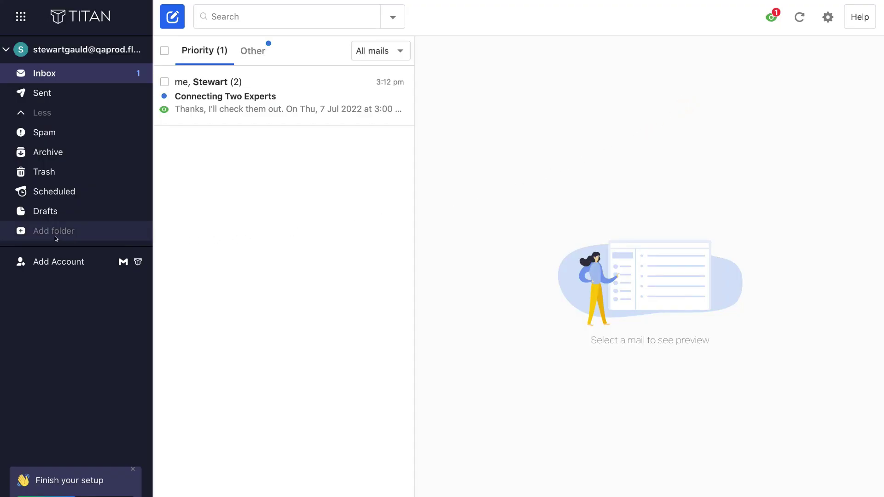
left_click(21, 229)
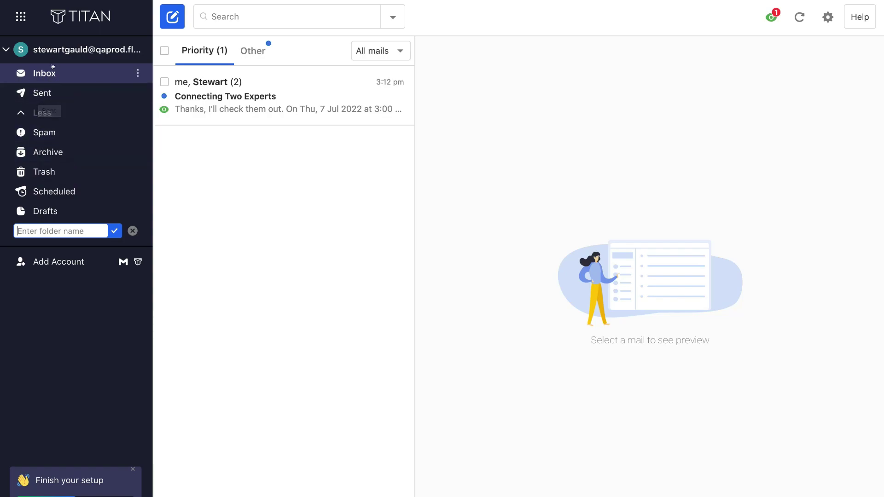
Step: Switch to the calendar and look over the blank new event form, closing it without creating an event
left_click(21, 17)
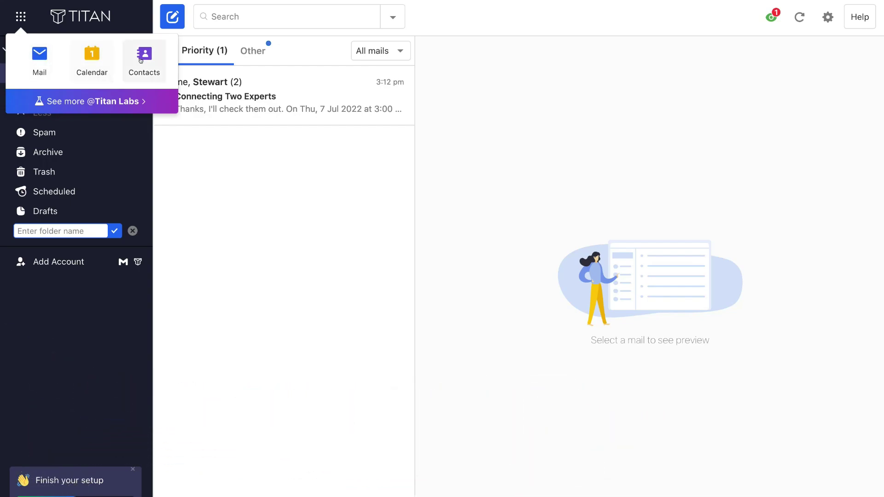
left_click(90, 56)
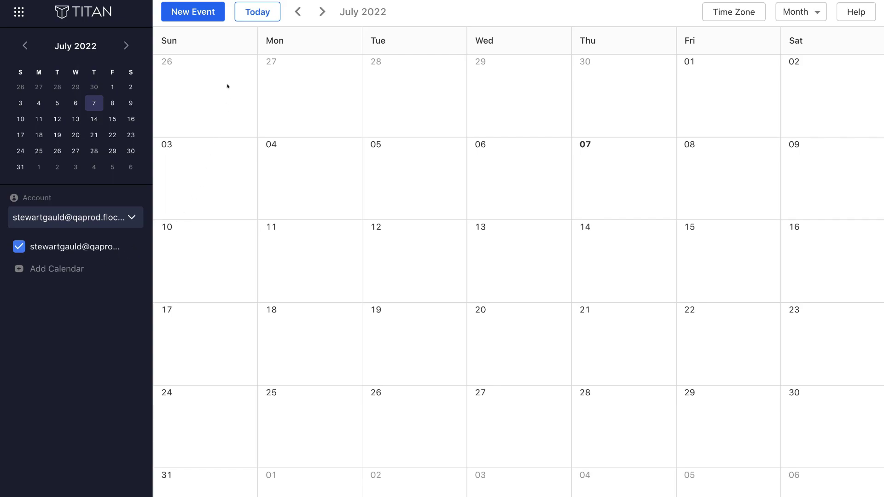
left_click(192, 12)
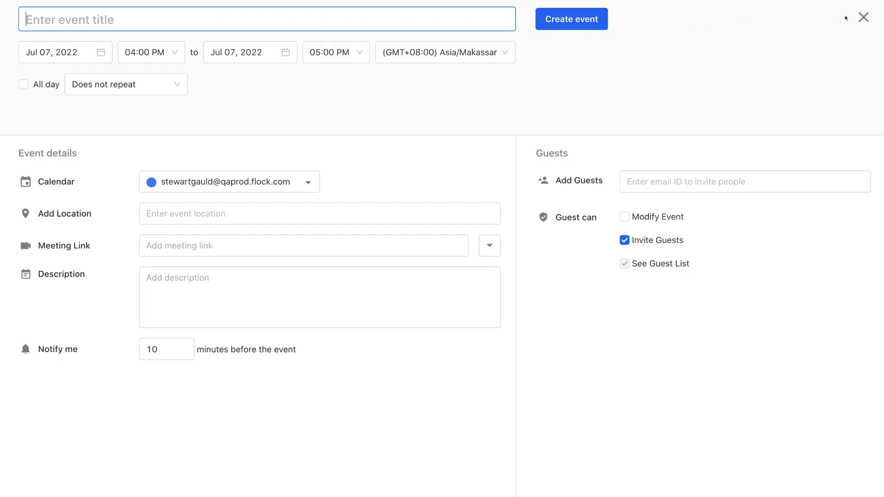
left_click(863, 17)
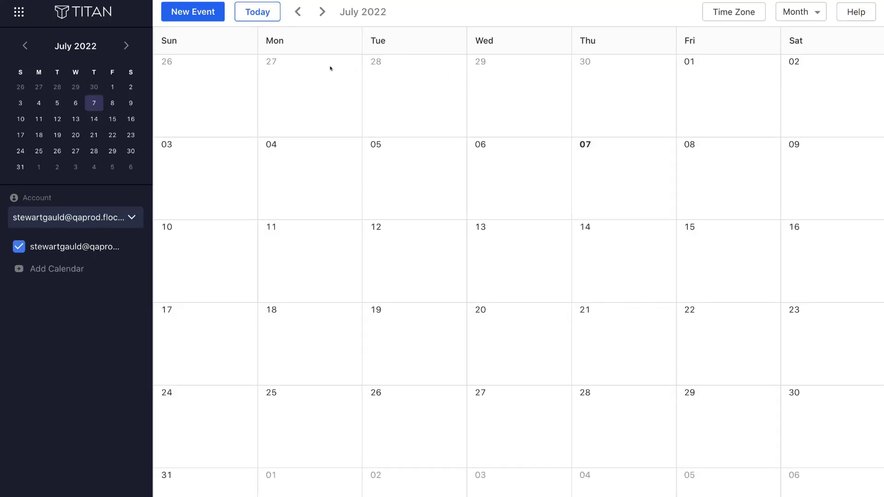
Step: Switch to the contacts and review the contact groups and the blank new contact form, without creating a contact
left_click(20, 12)
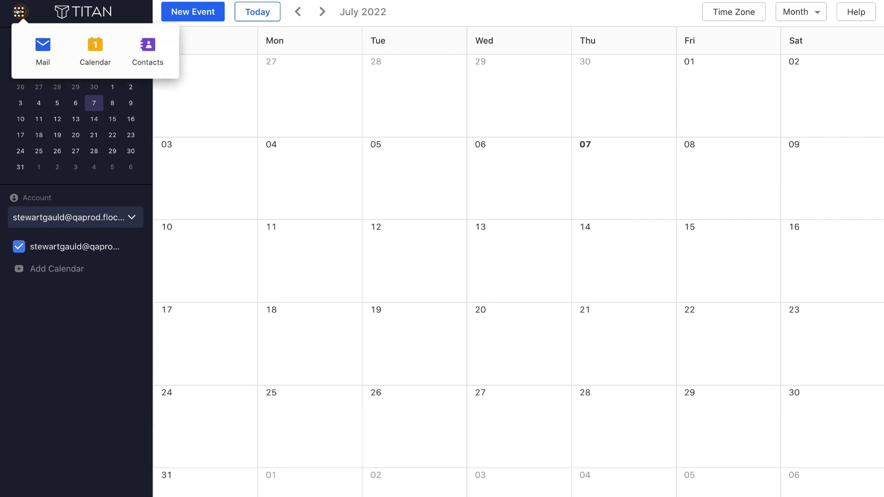
left_click(143, 43)
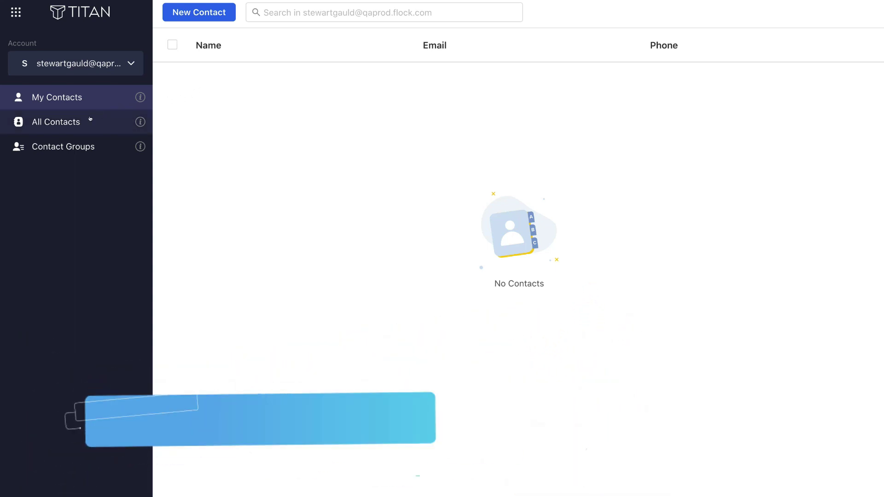
left_click(45, 145)
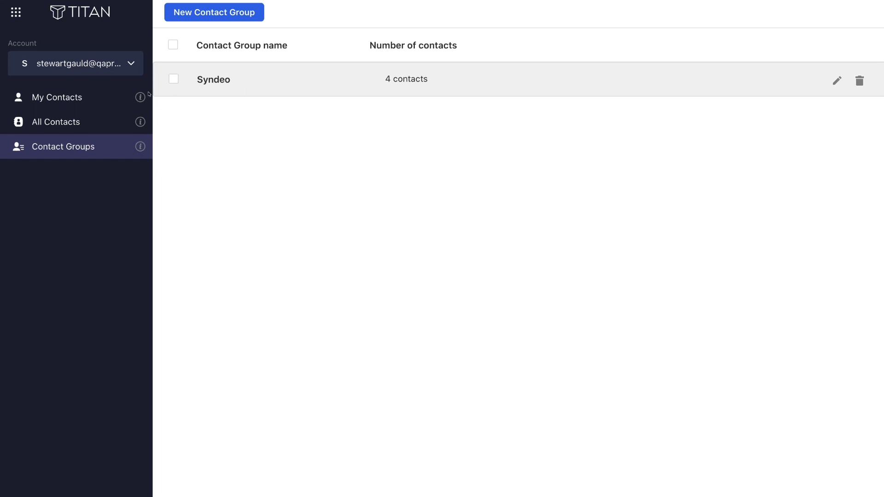
left_click(85, 93)
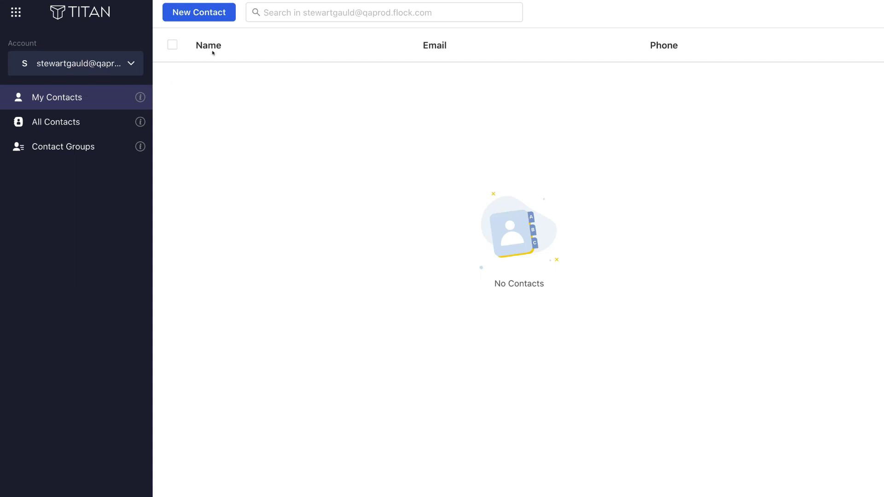
left_click(192, 14)
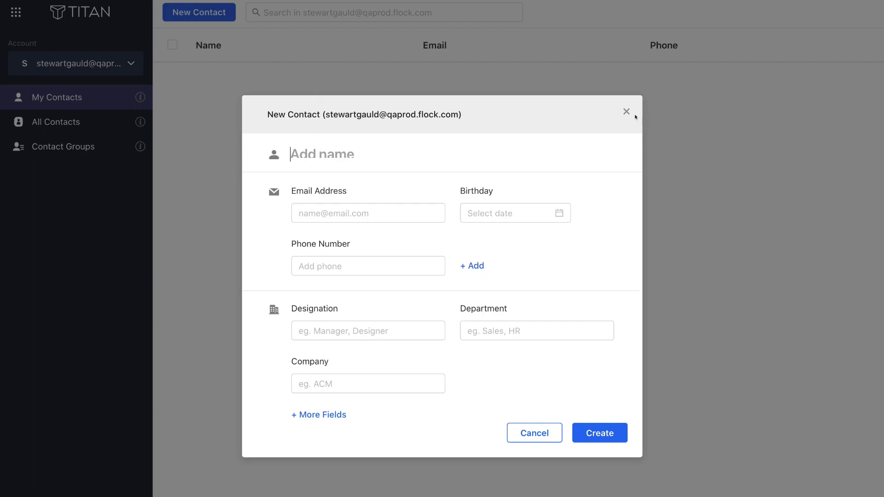
left_click(625, 112)
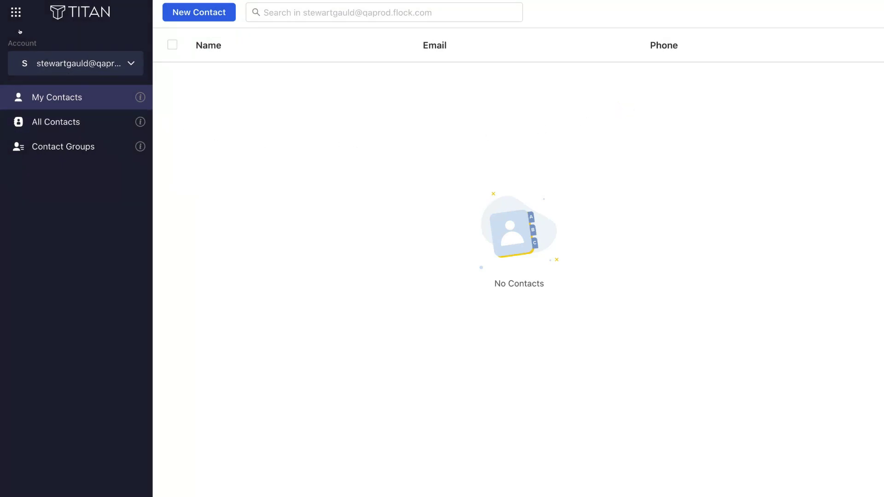
Step: Return to the mailbox and open the "Connecting Two Experts" conversation in the Priority inbox
left_click(16, 12)
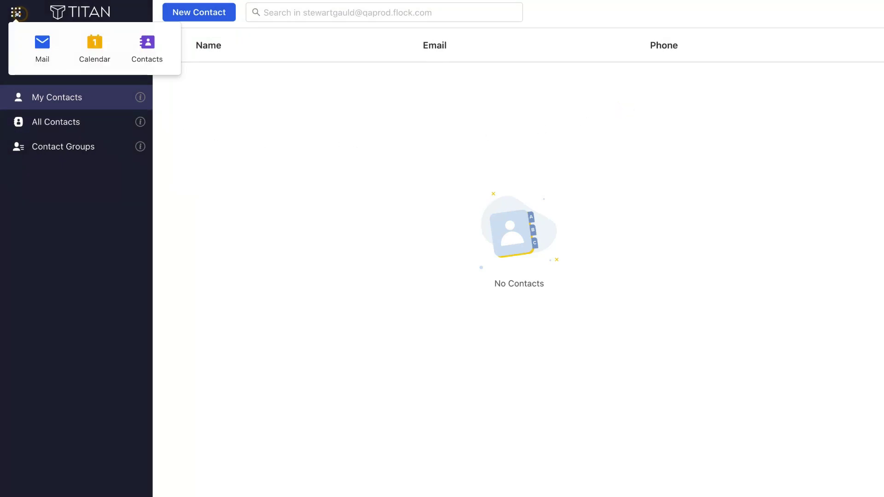
left_click(27, 41)
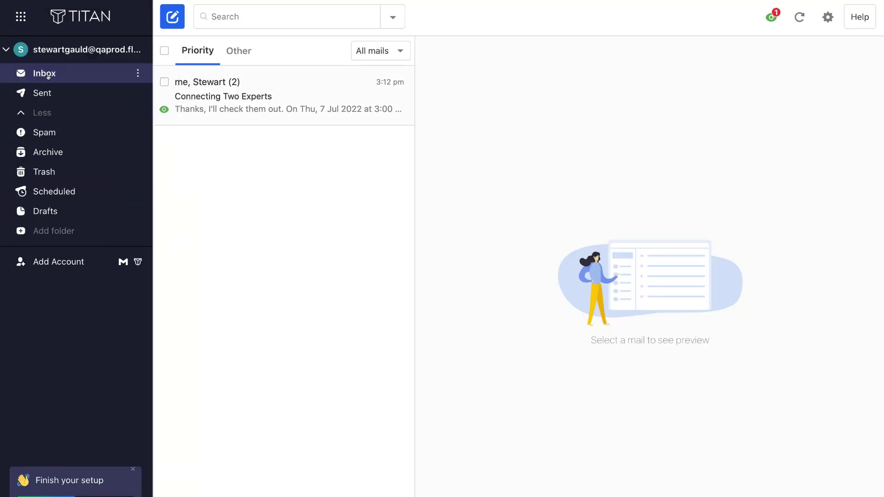
left_click(288, 98)
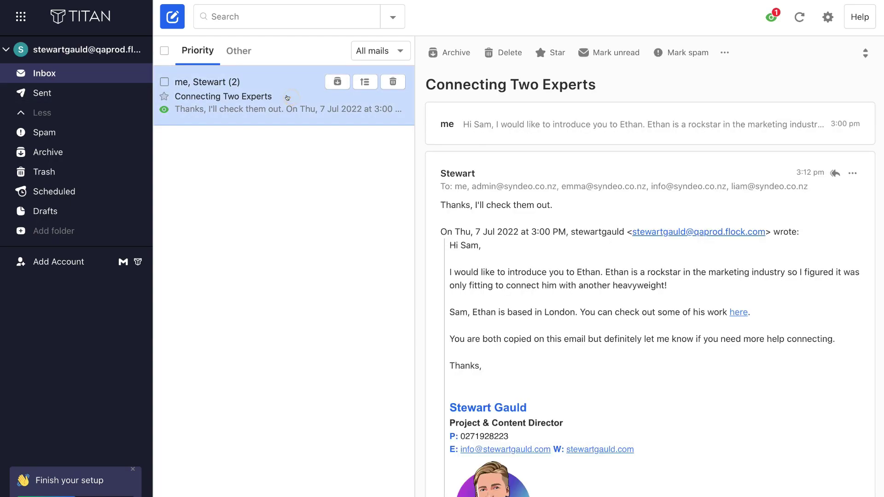